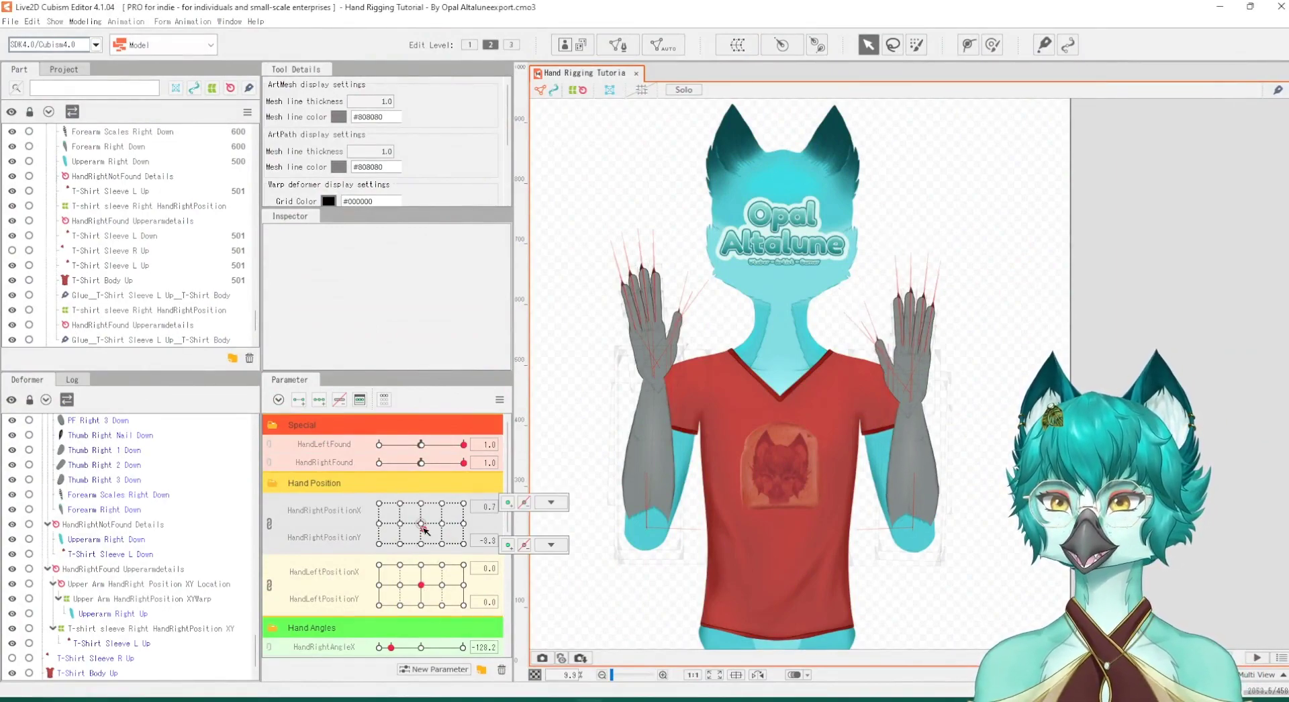
Step: Preview the hand rig by varying the right and left hand position parameters and the left hand angle parameters
left_click_drag(421, 523, 463, 576)
left_click(427, 587)
scroll(427, 544, "down", 3)
left_click(550, 575)
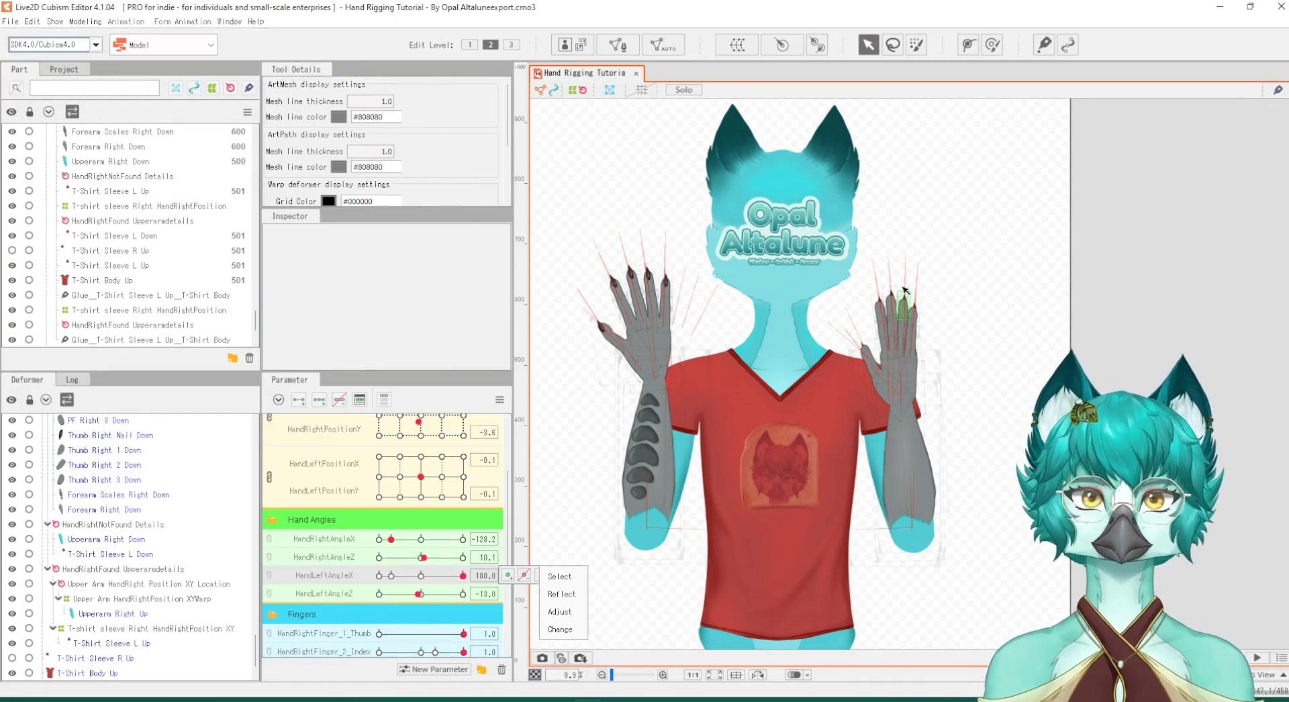
Step: Create the texture atlas TextureAtlas1 at 8192 × 8192 px from the displayed model images and accept its layout
left_click(579, 52)
left_click(575, 54)
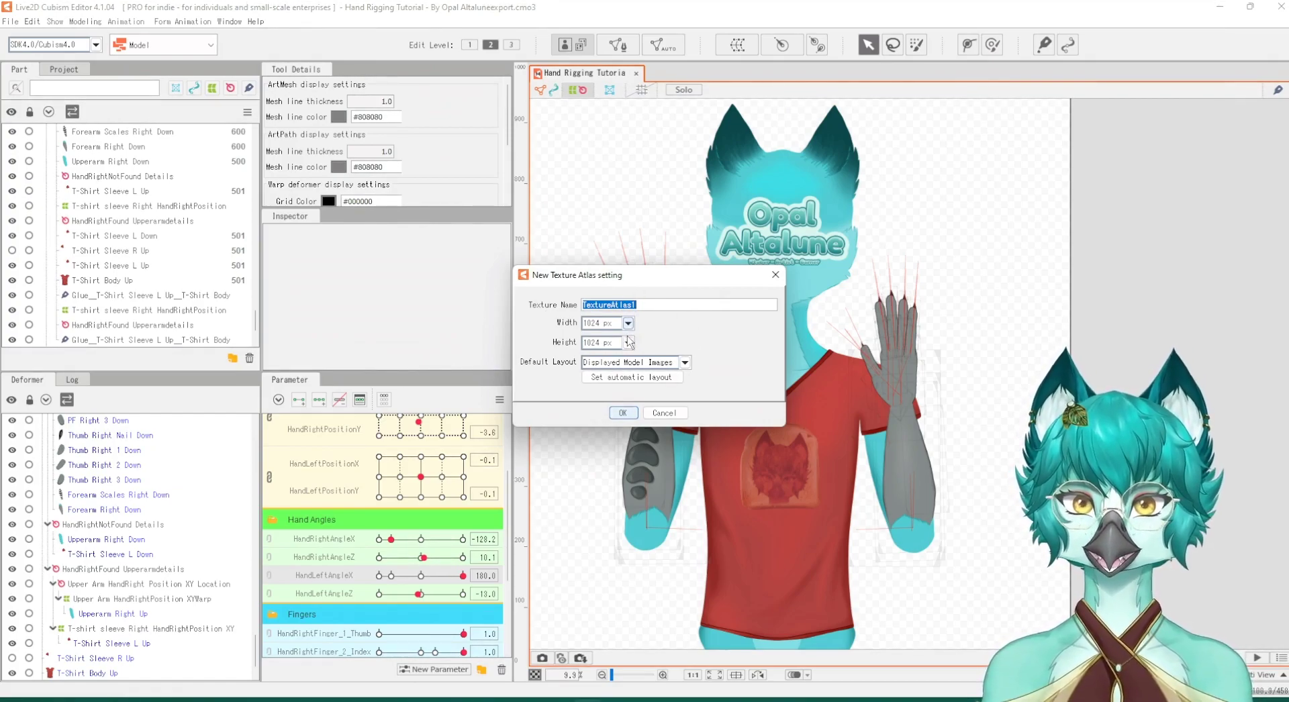
left_click(627, 323)
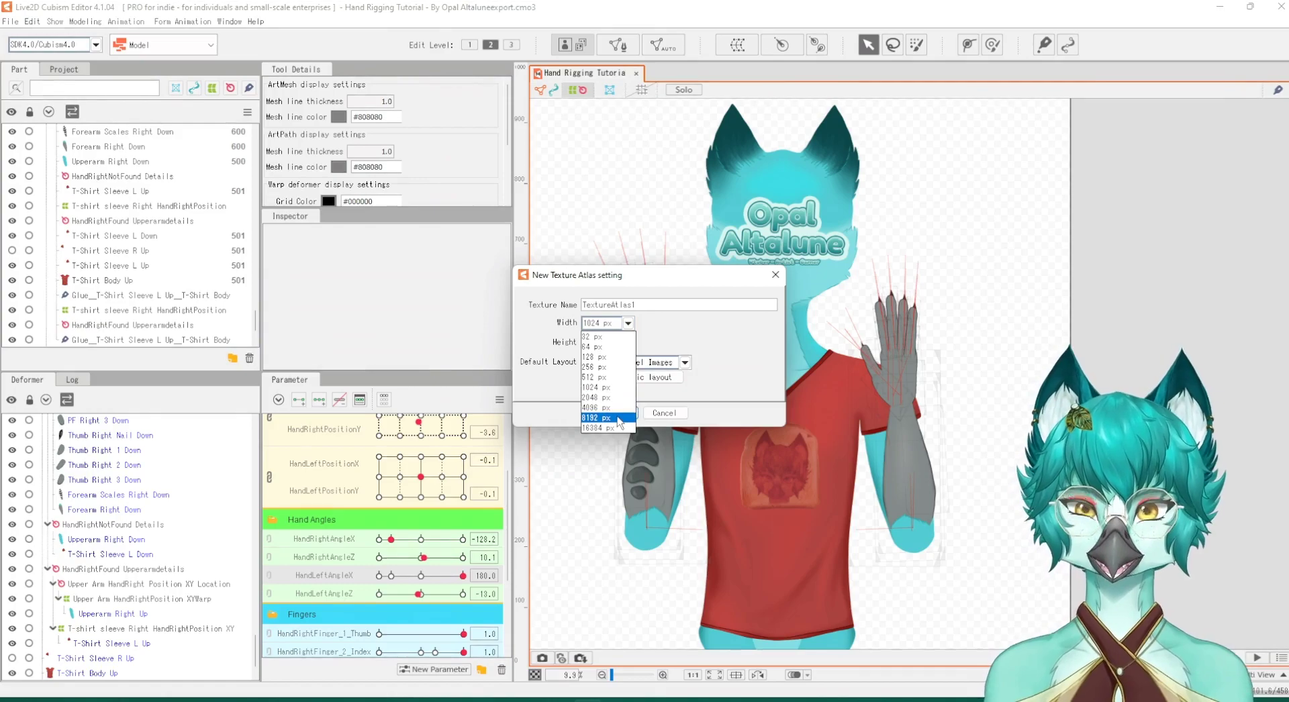
left_click(606, 418)
left_click(628, 343)
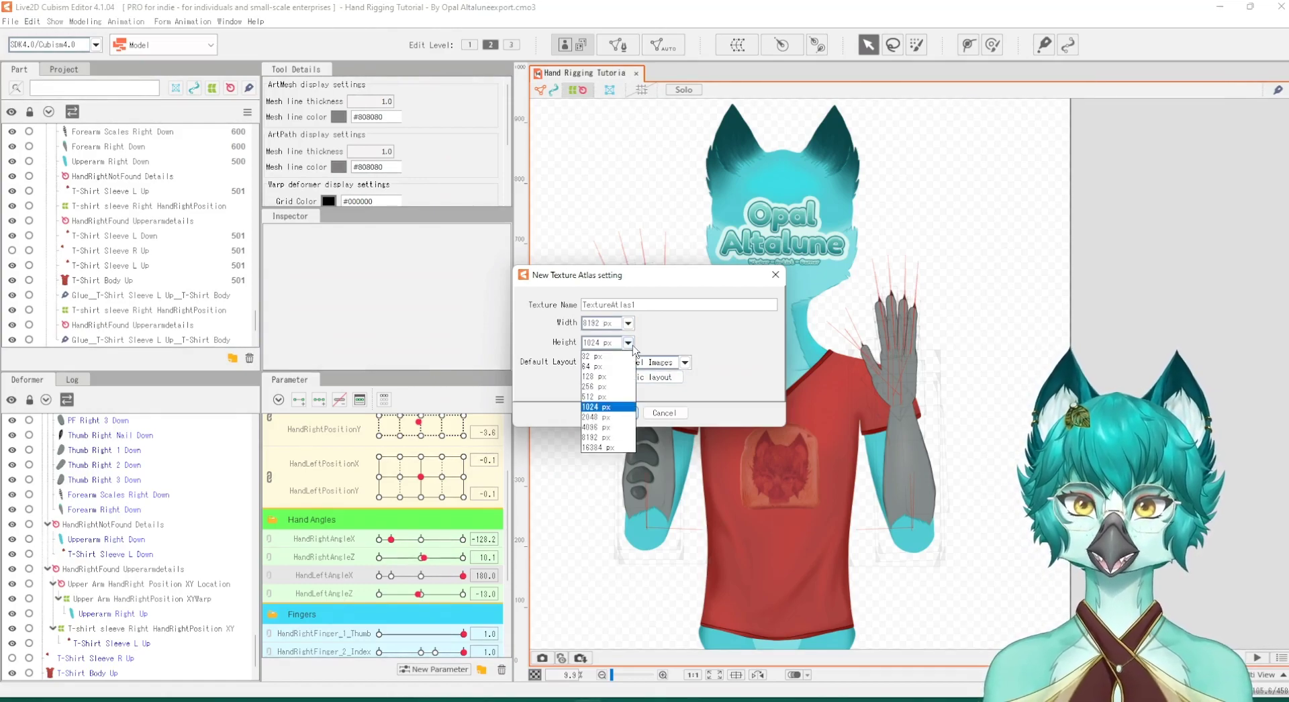
left_click(623, 437)
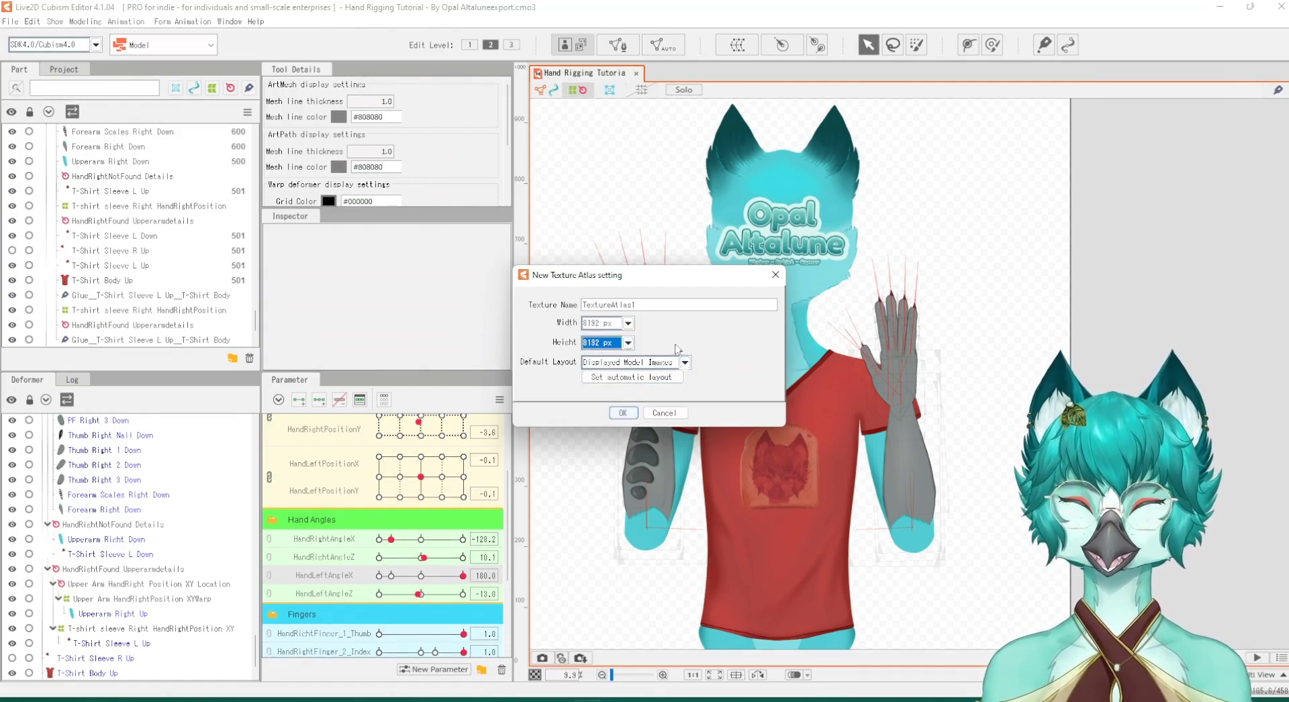
left_click(623, 413)
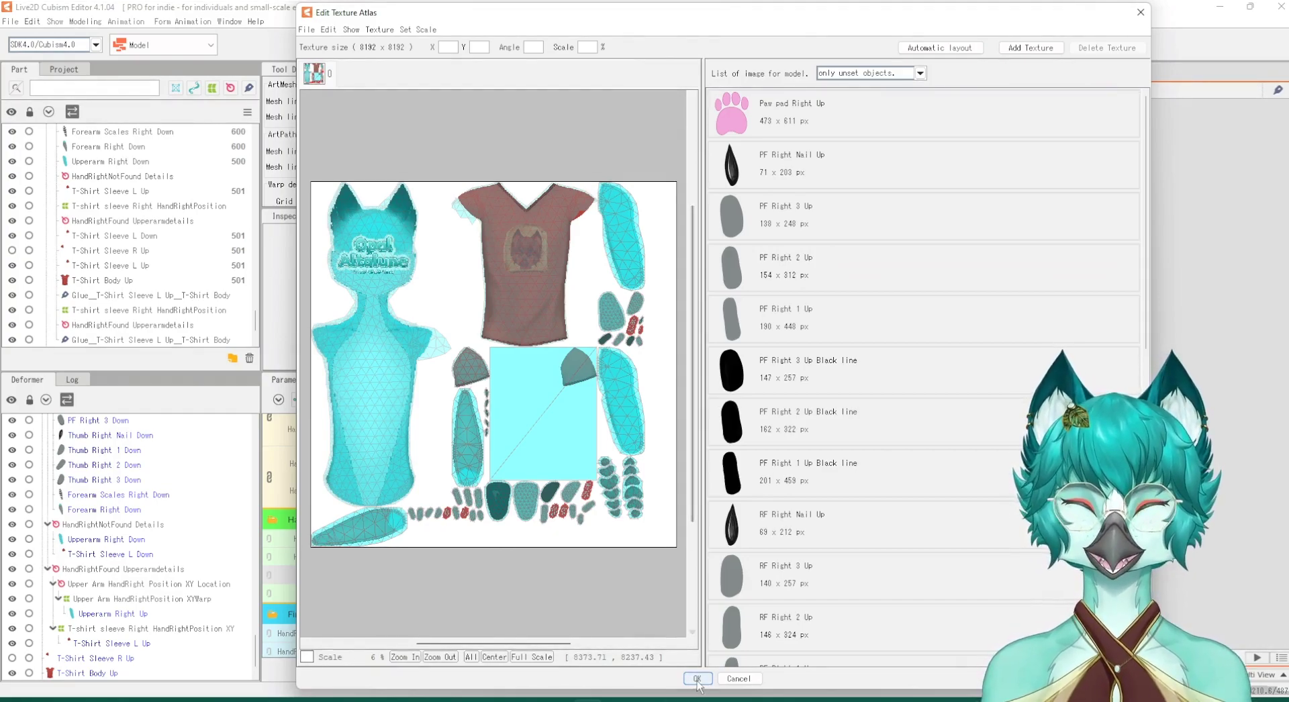
left_click(698, 679)
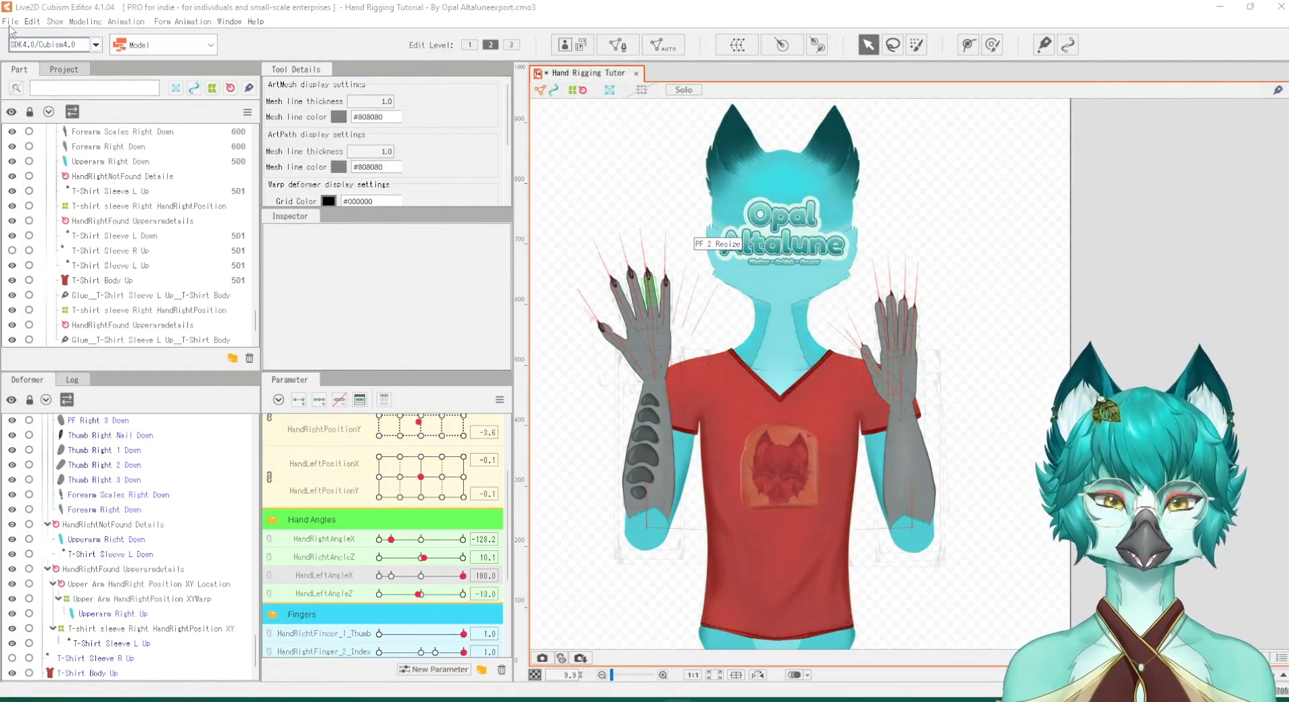
Step: Start a runtime export of the model as a moc3 file with the export version For SDK 4.0/Cubism4.0
left_click(10, 23)
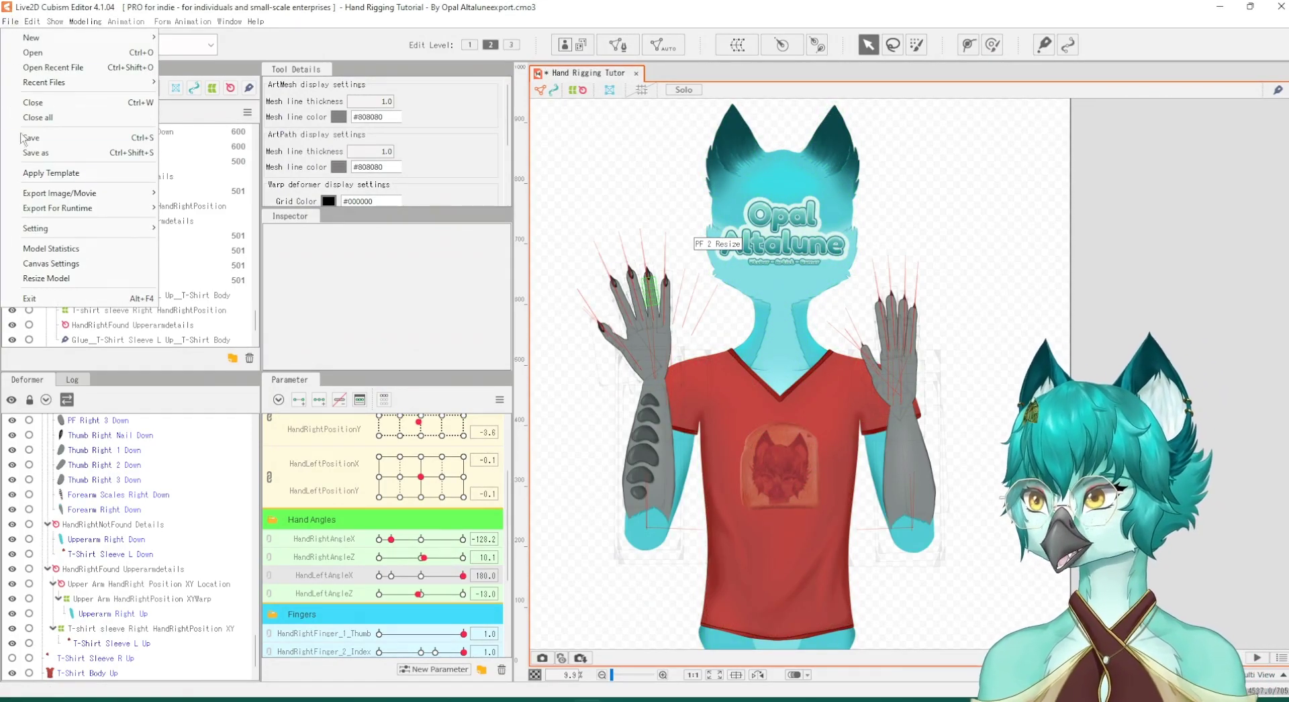
mouse_move(151, 209)
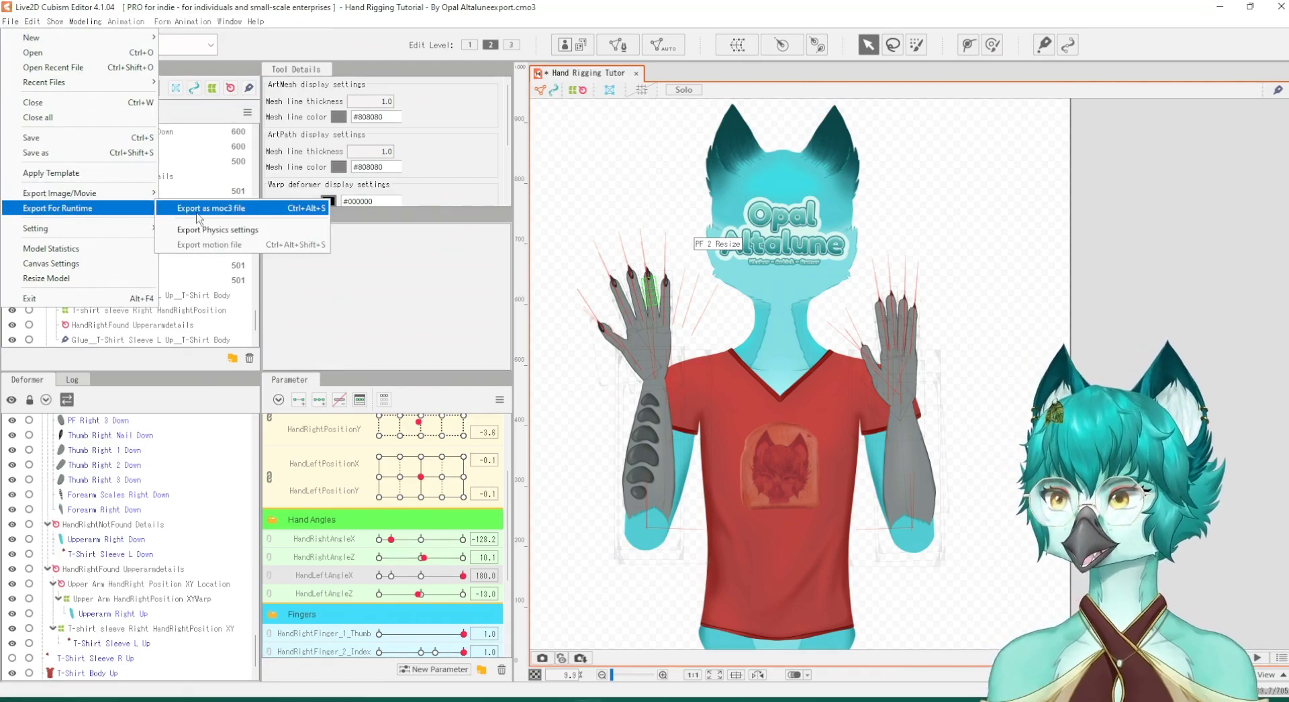
left_click(216, 214)
left_click(755, 218)
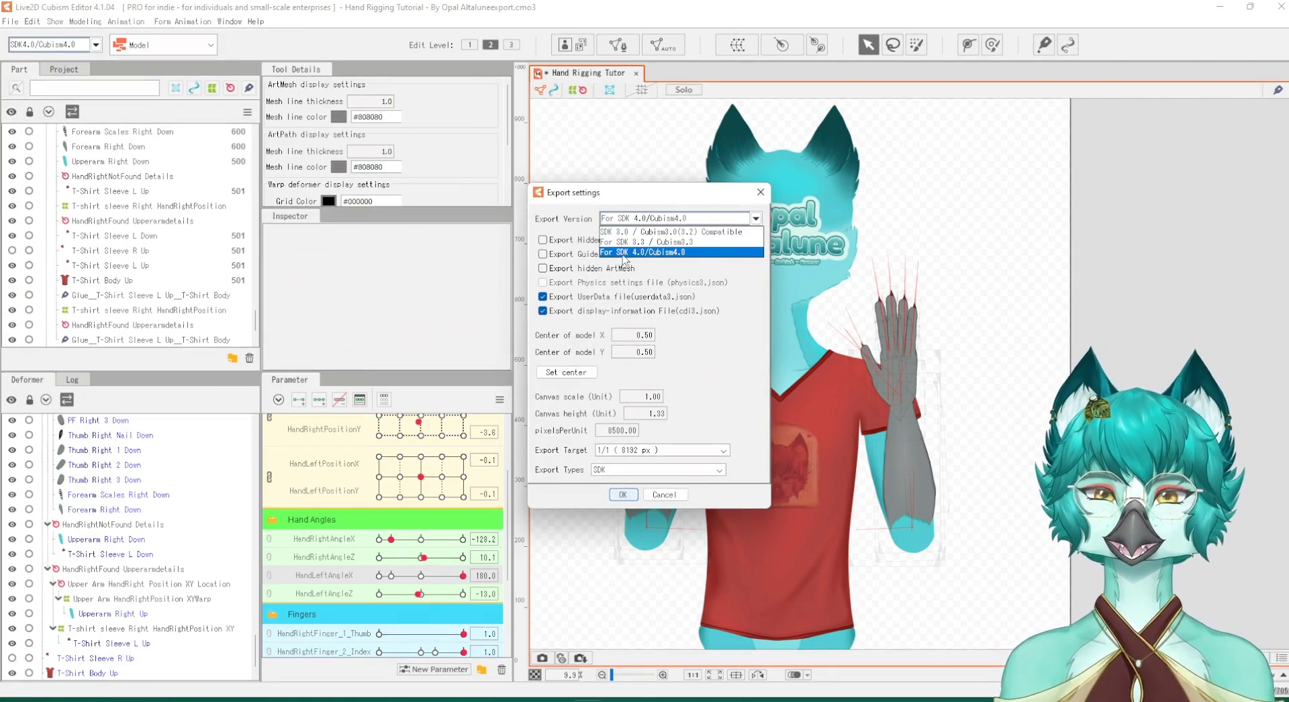
left_click(643, 253)
left_click(624, 495)
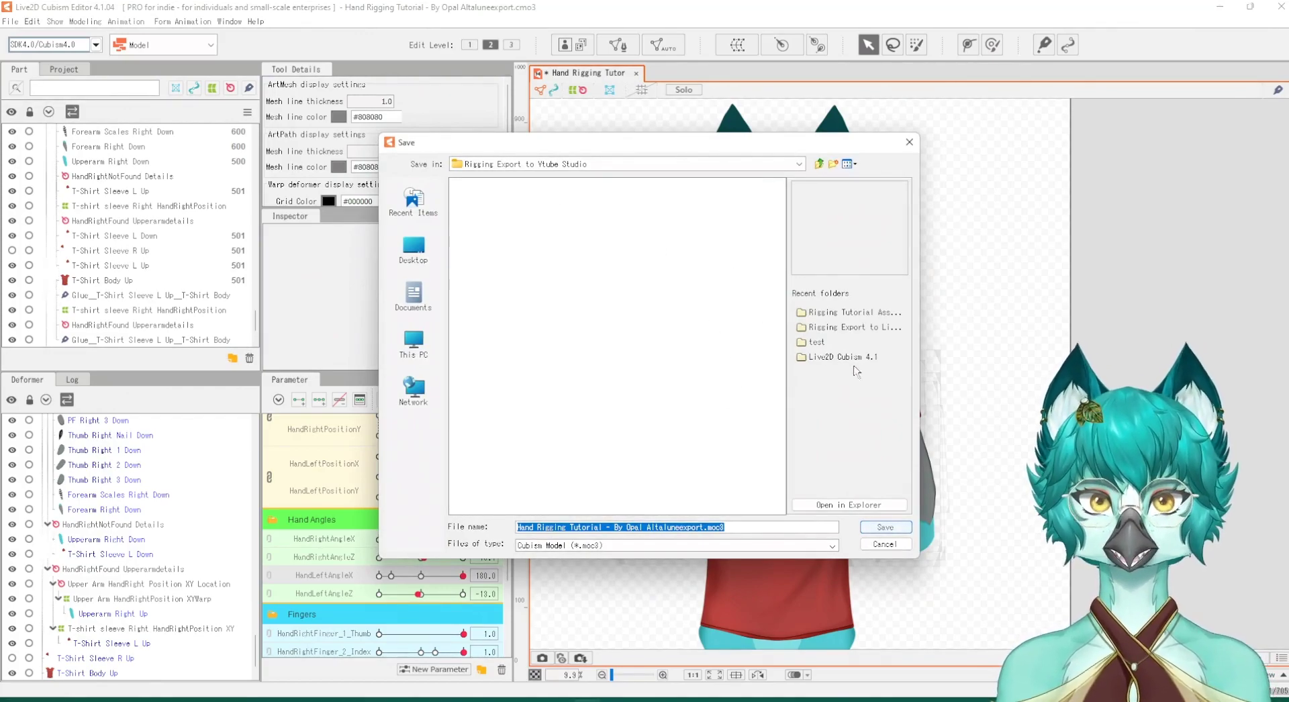
Step: Save the exported moc3 model in the Rigging Export to Vtube Studio folder inside Rigging Tutorial Assets
left_click(862, 316)
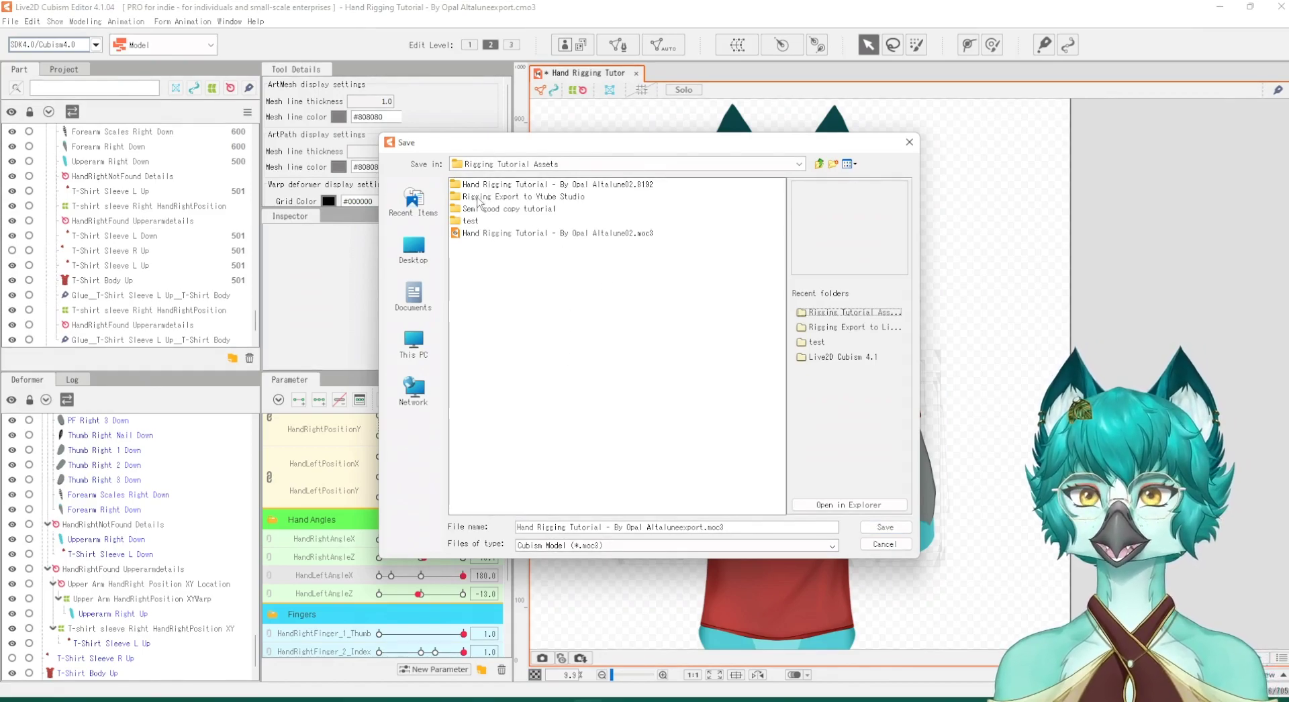
left_click(480, 197)
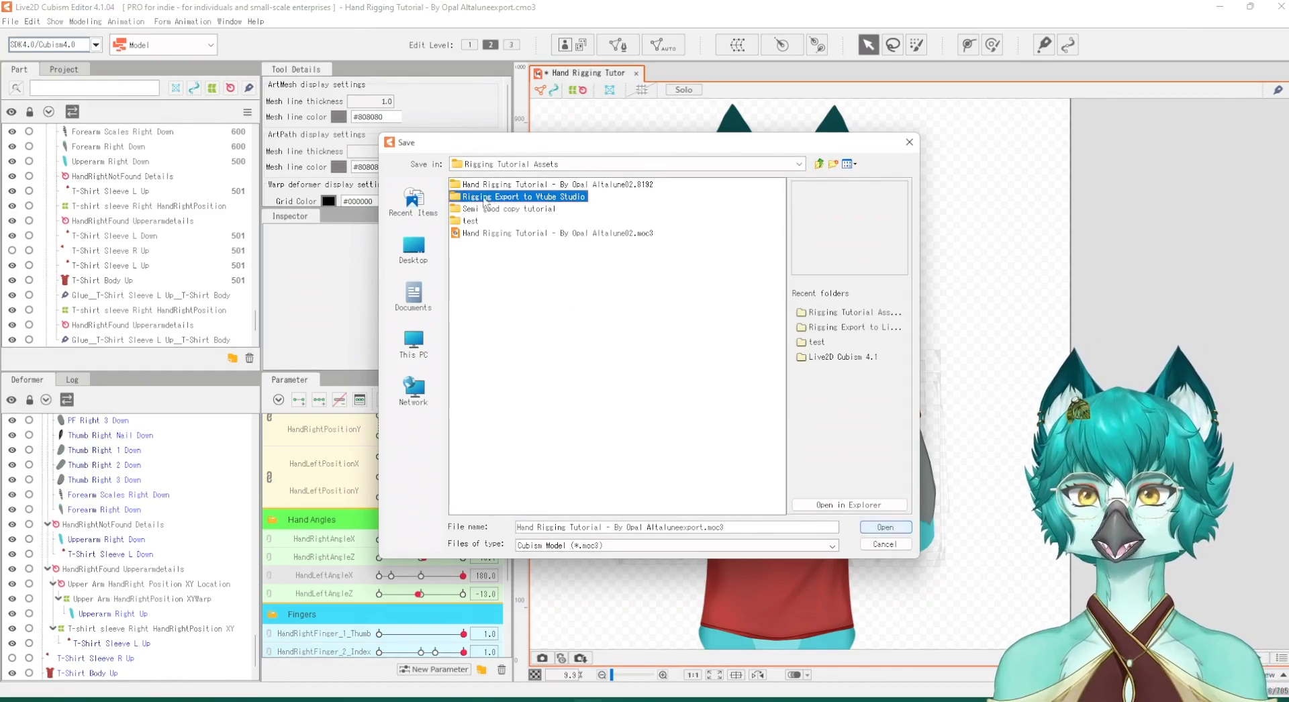
left_click(563, 208)
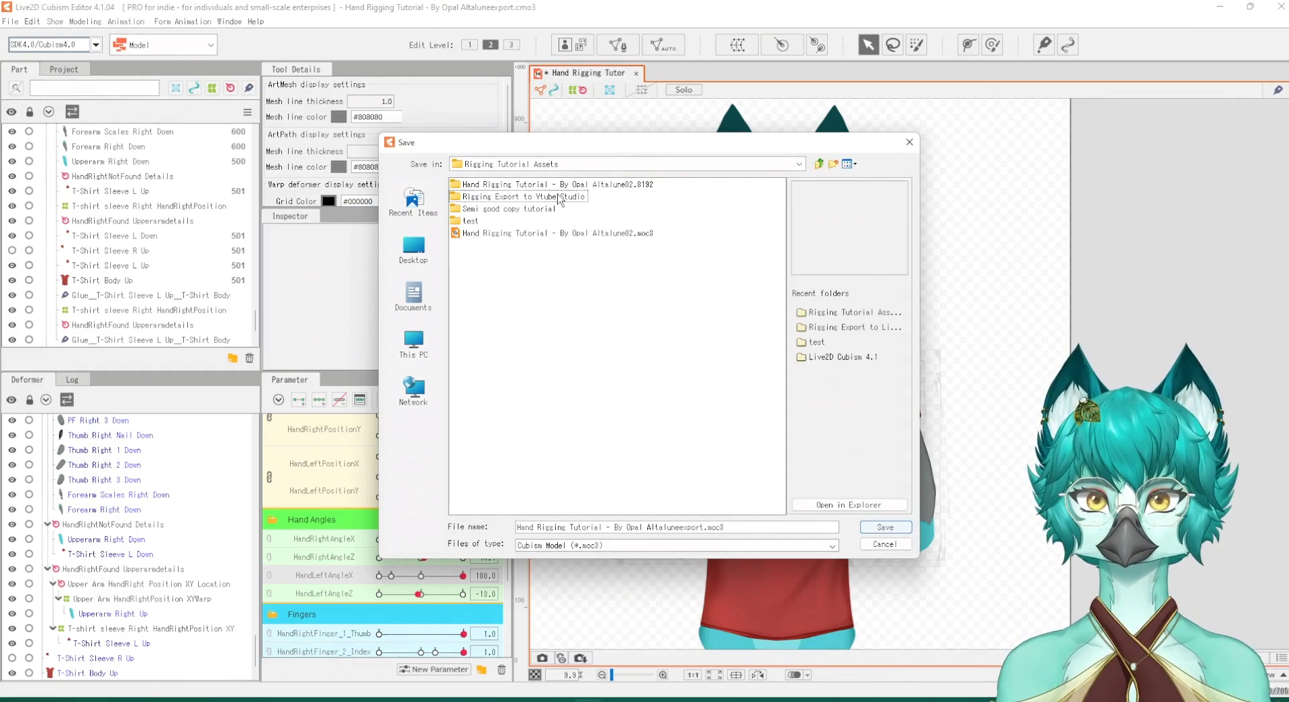
double_click(456, 198)
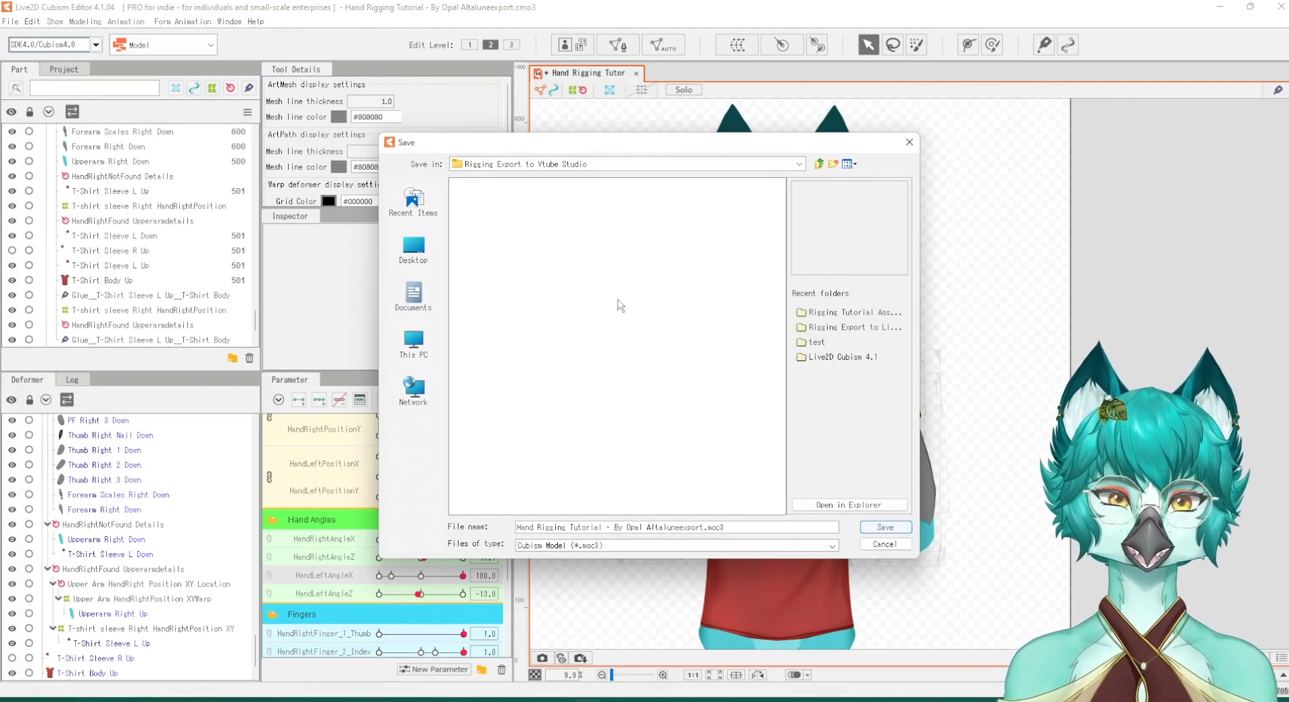
left_click(884, 528)
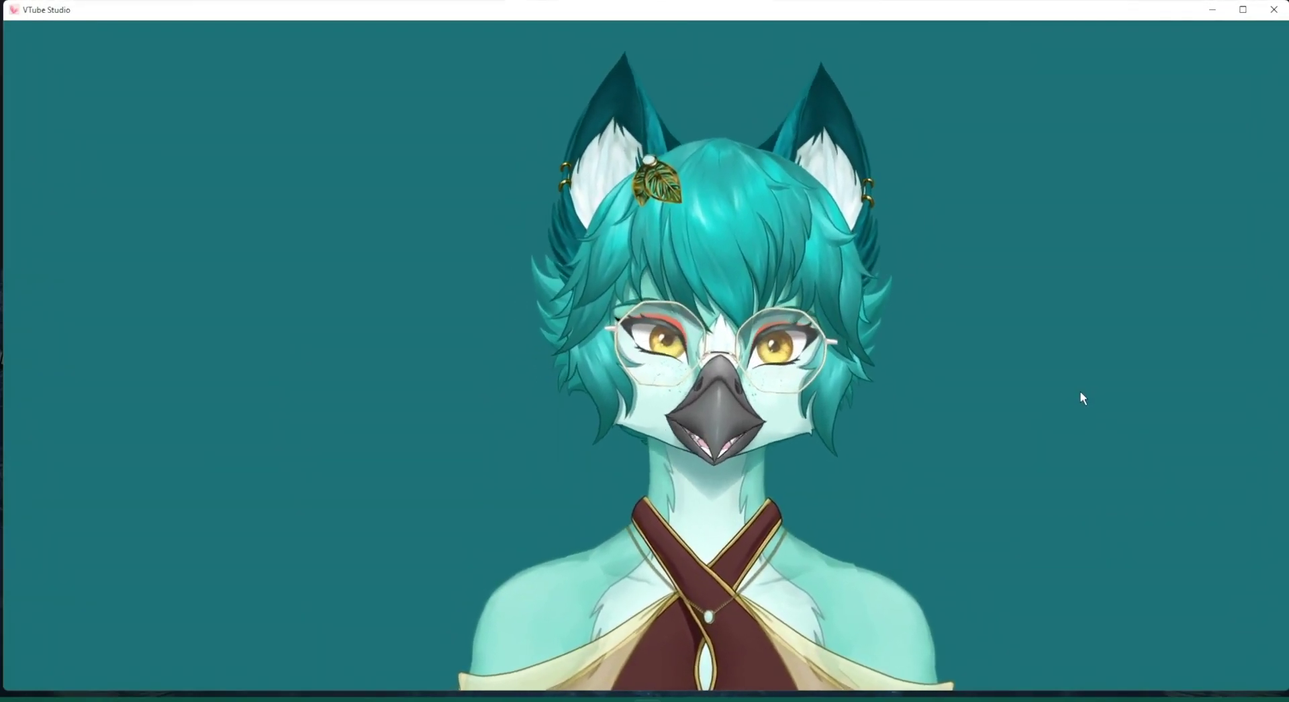
Step: Switch to VTube Studio, choose to import an own model and open its Live2DModels folder
key("1")
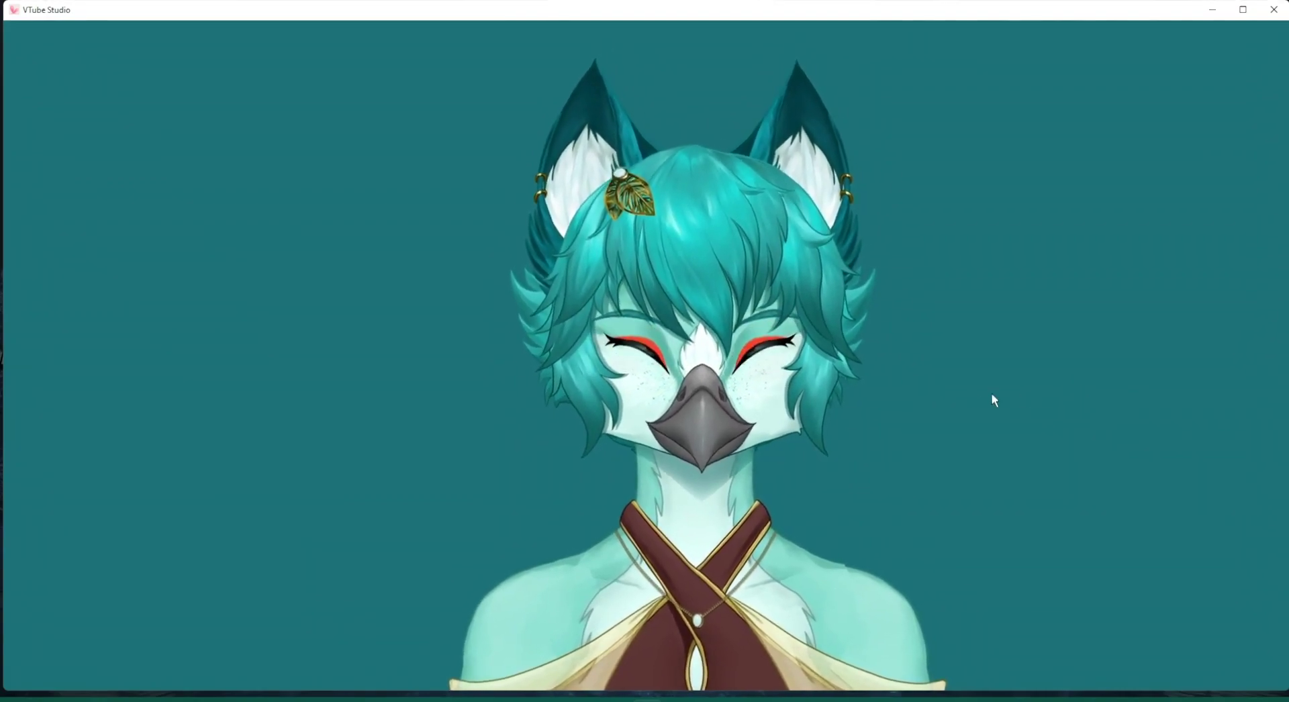
double_click(357, 329)
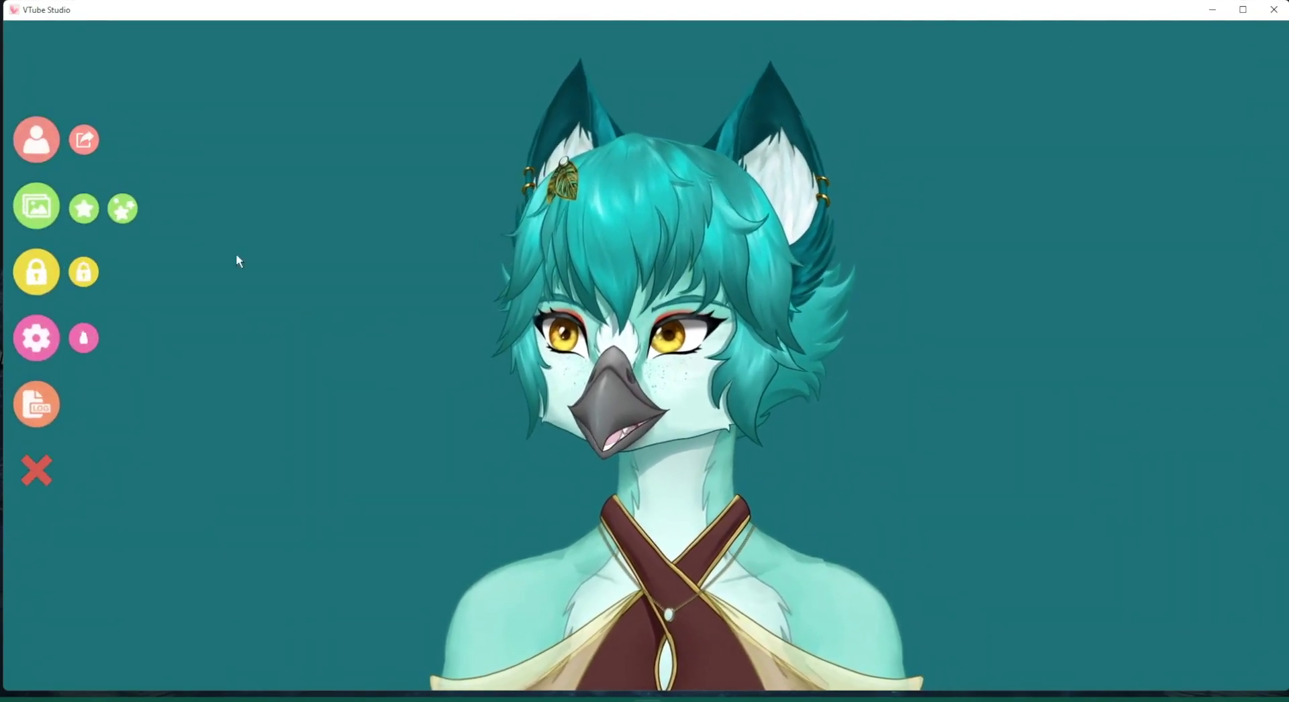
left_click(37, 141)
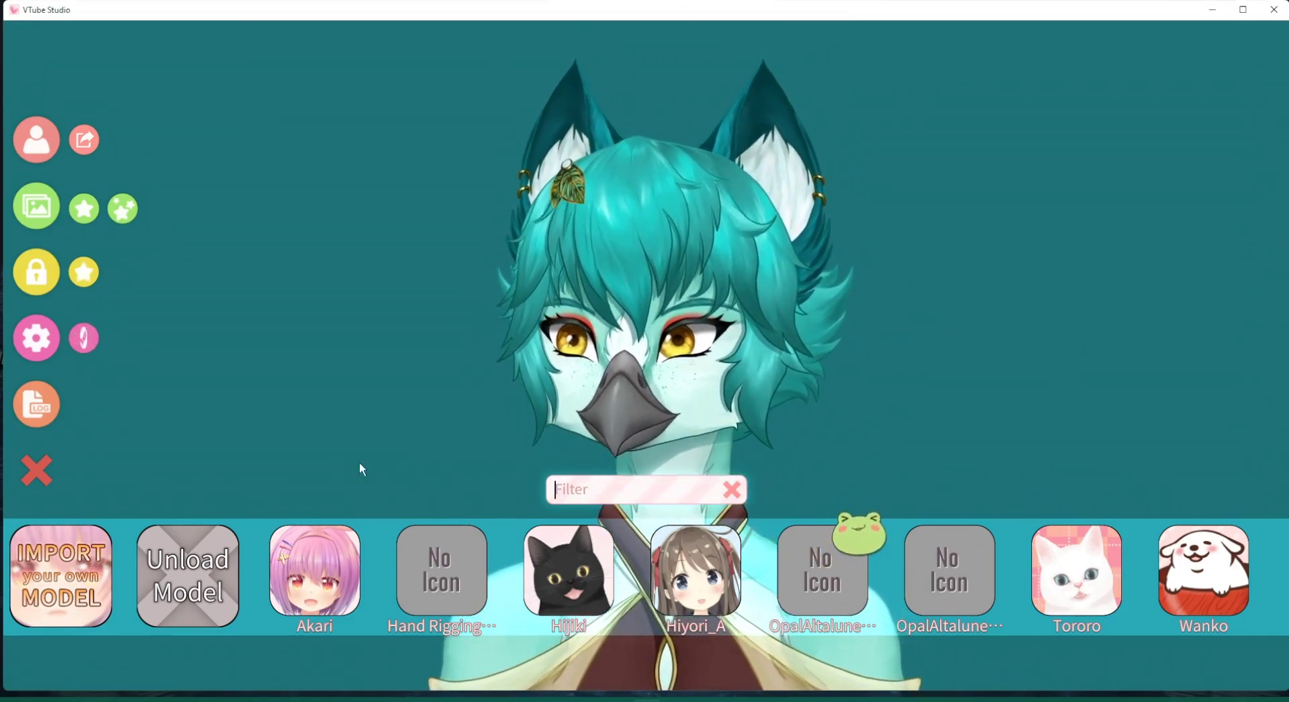
left_click(96, 586)
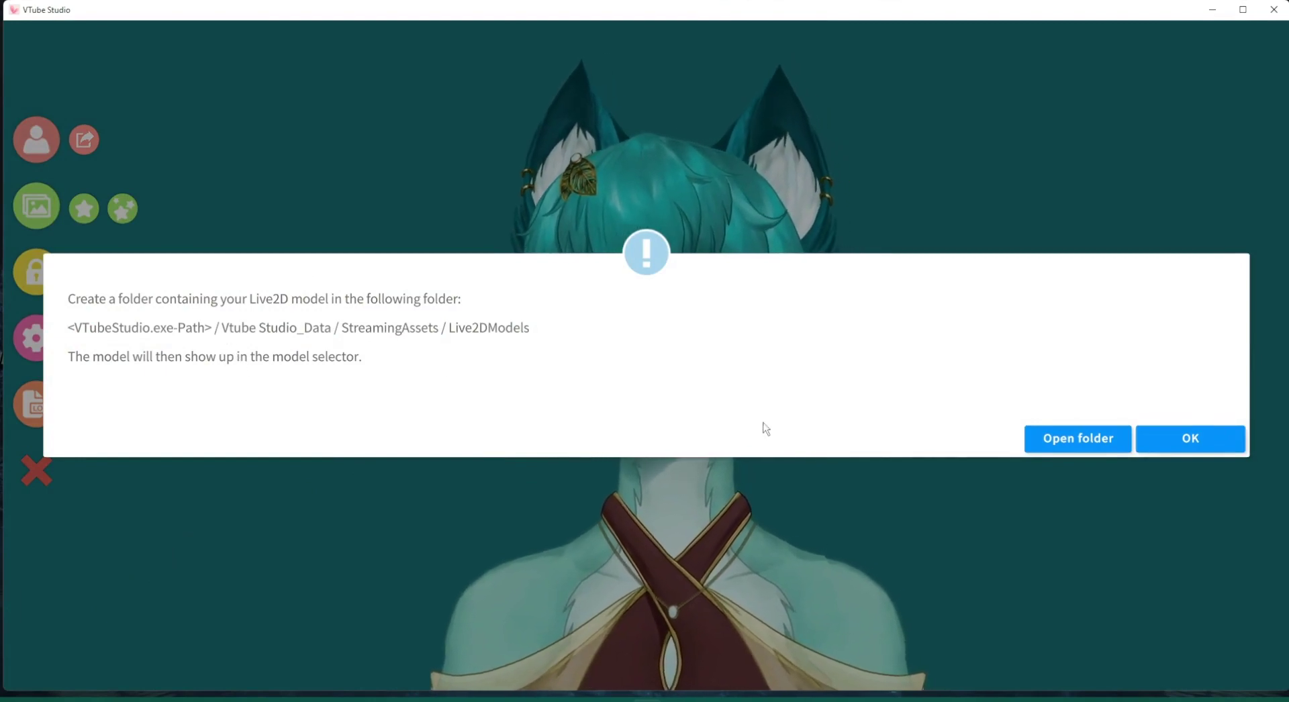
left_click(1070, 446)
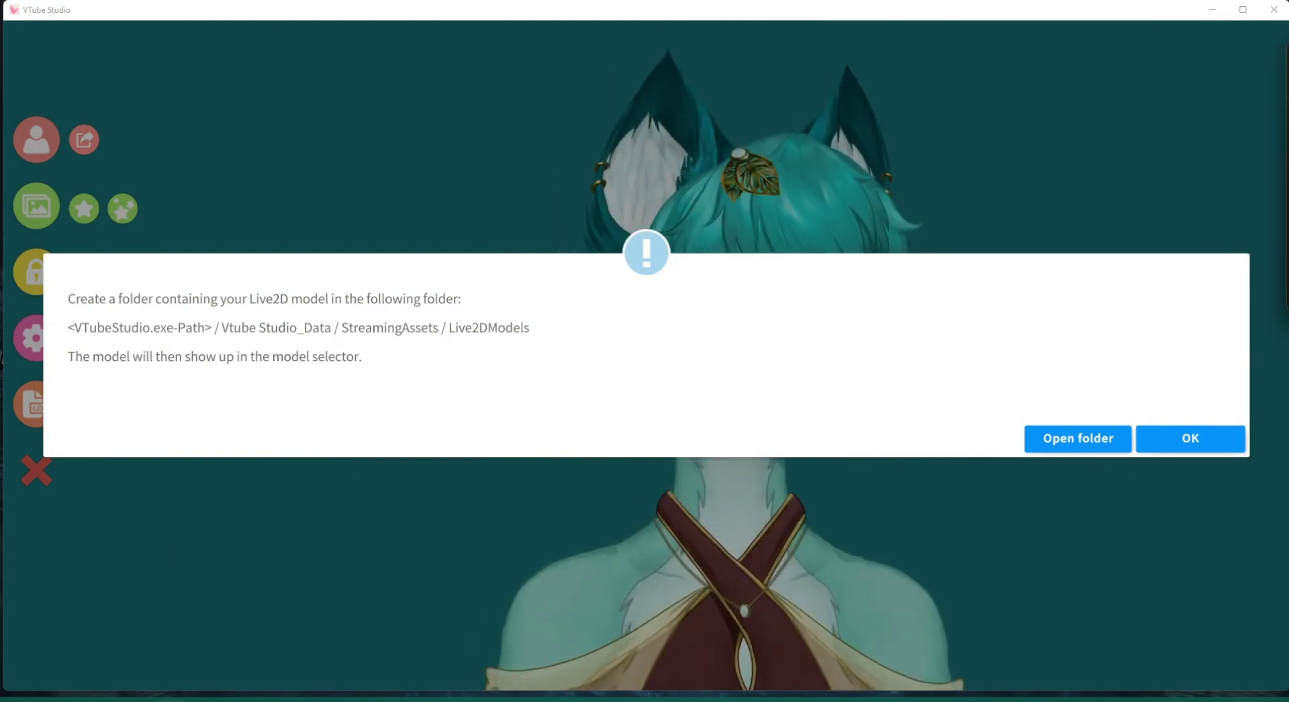
Step: Arrange the Live2DModels and Rigging Export to Vtube Studio folder windows so both file lists are visible
left_click_drag(631, 142, 607, 201)
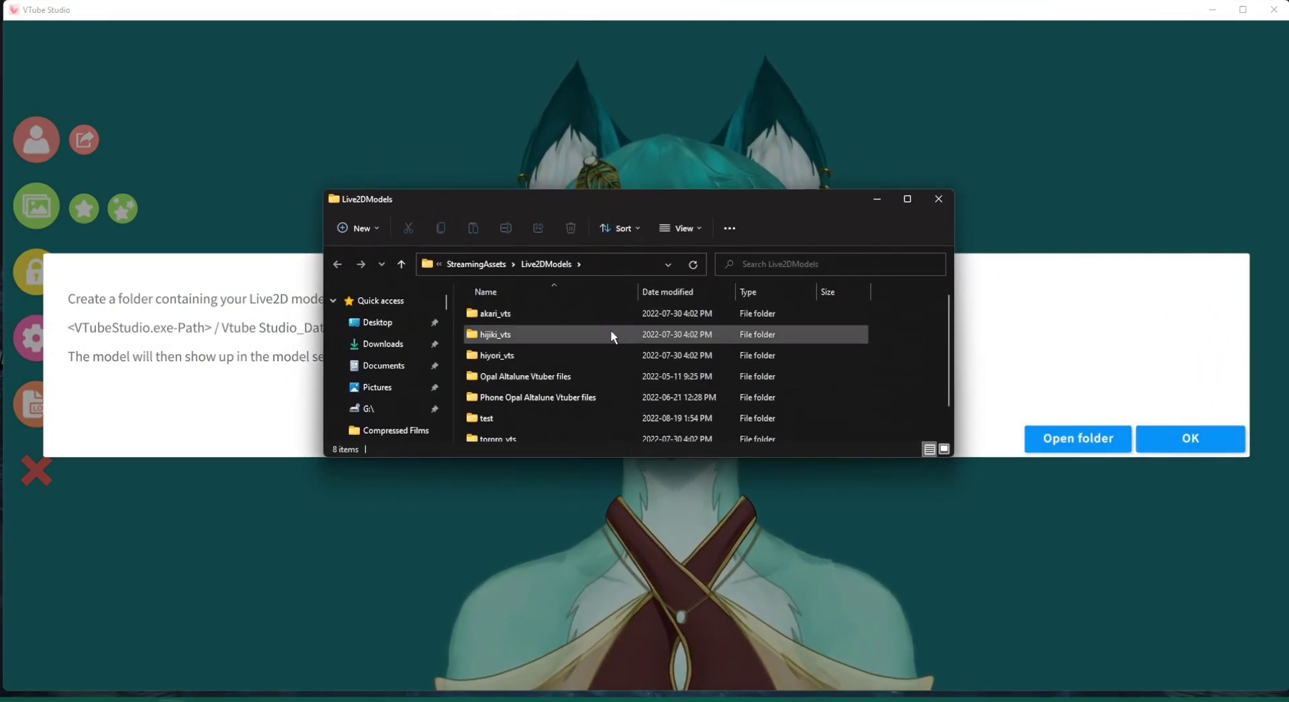
scroll(613, 332, "down", 1)
scroll(613, 333, "up", 1)
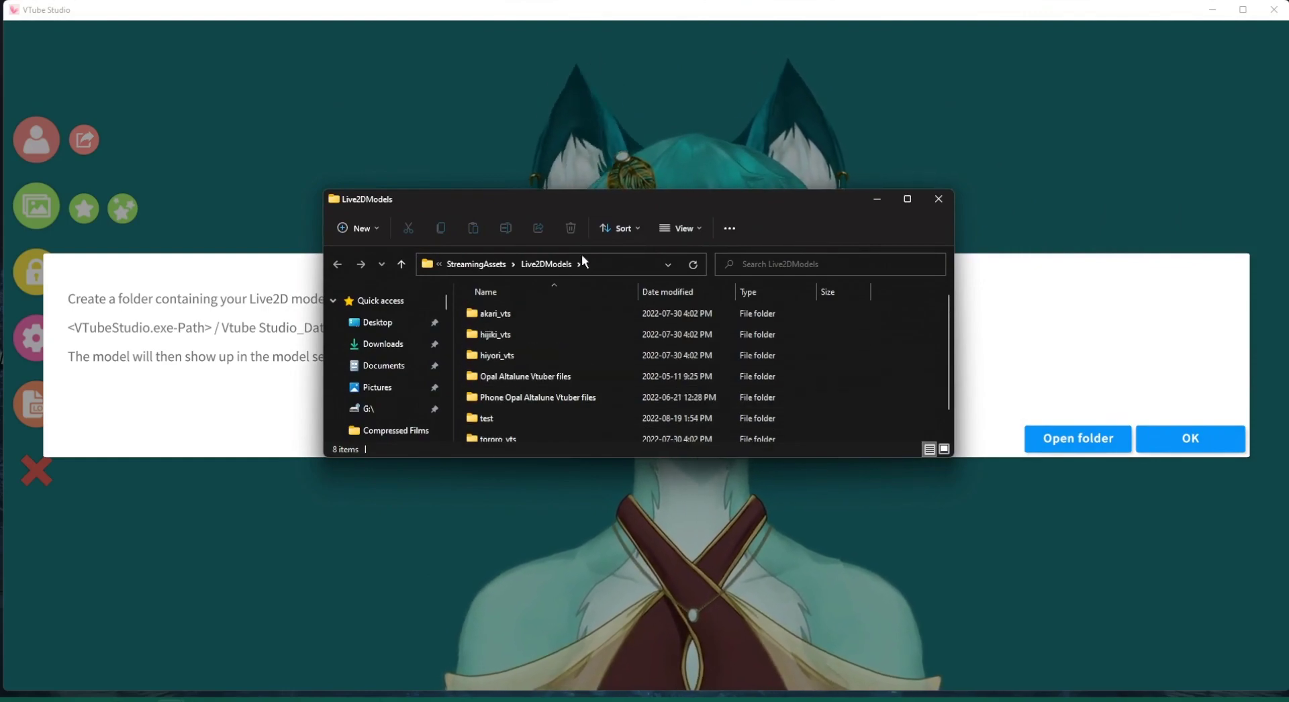
left_click_drag(505, 206, 212, 80)
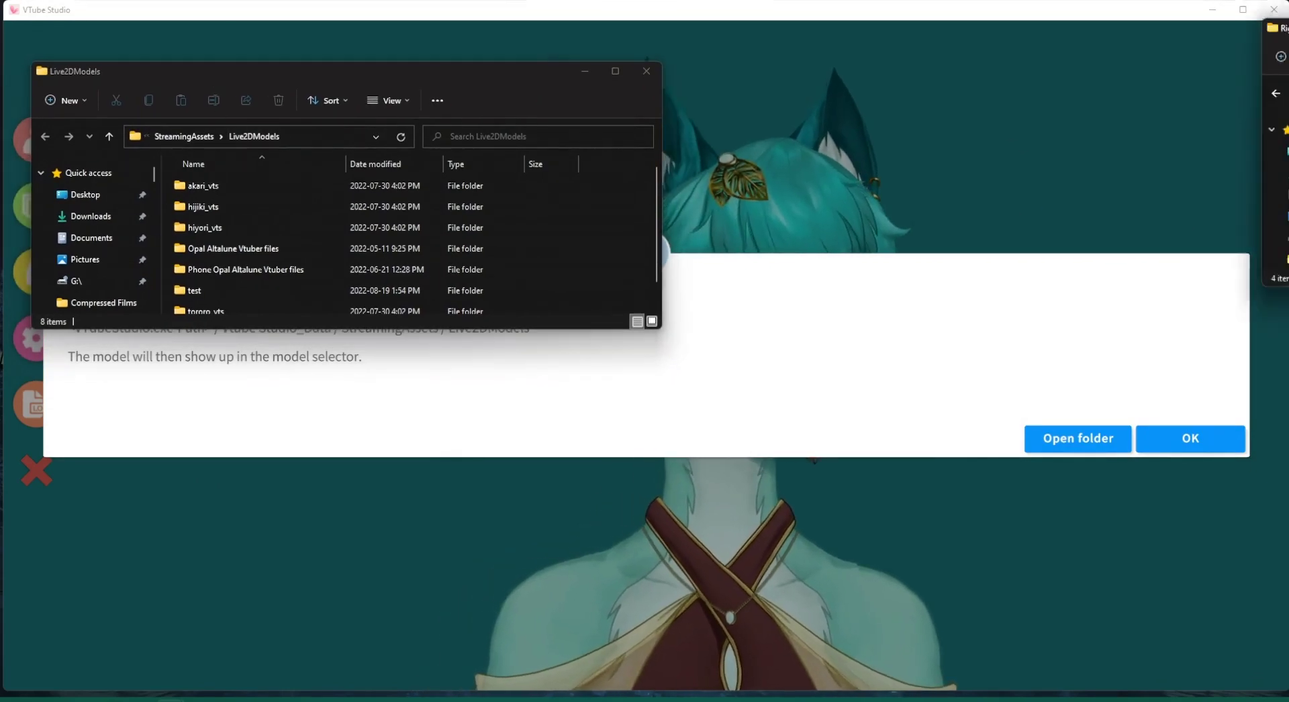
left_click_drag(1288, 168, 879, 356)
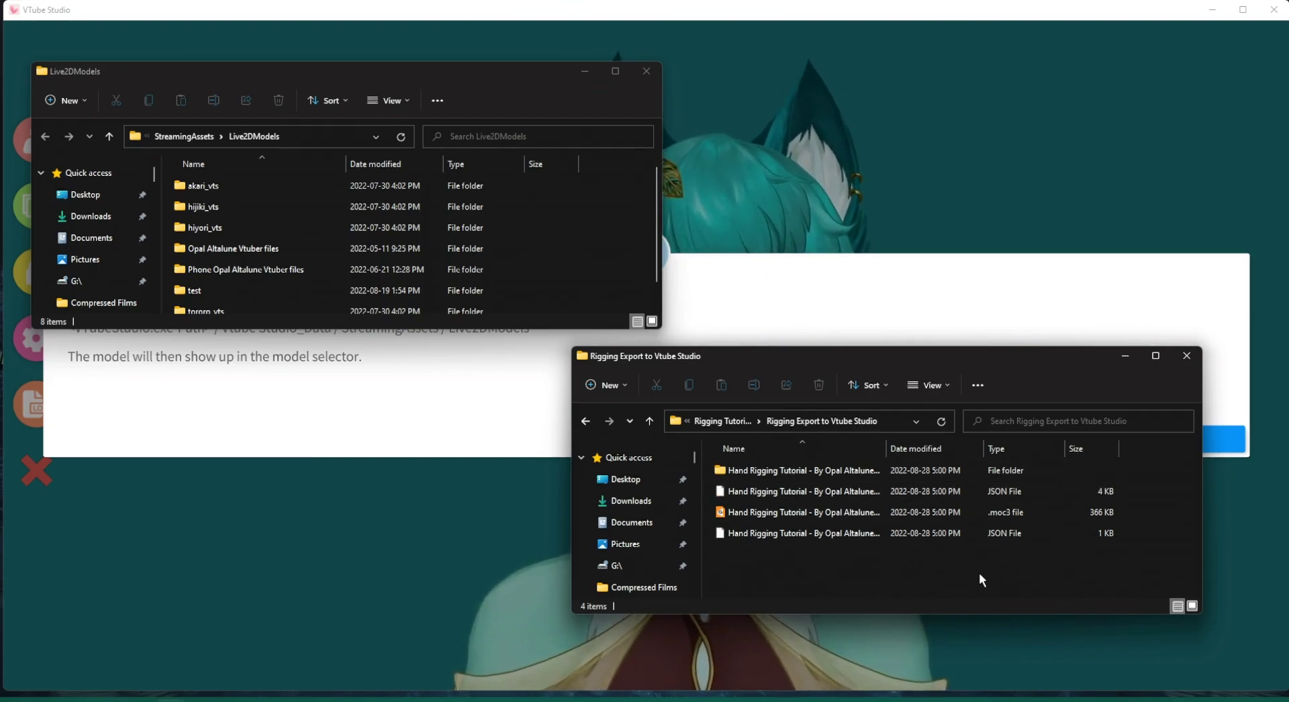
left_click_drag(968, 566, 834, 466)
left_click(861, 565)
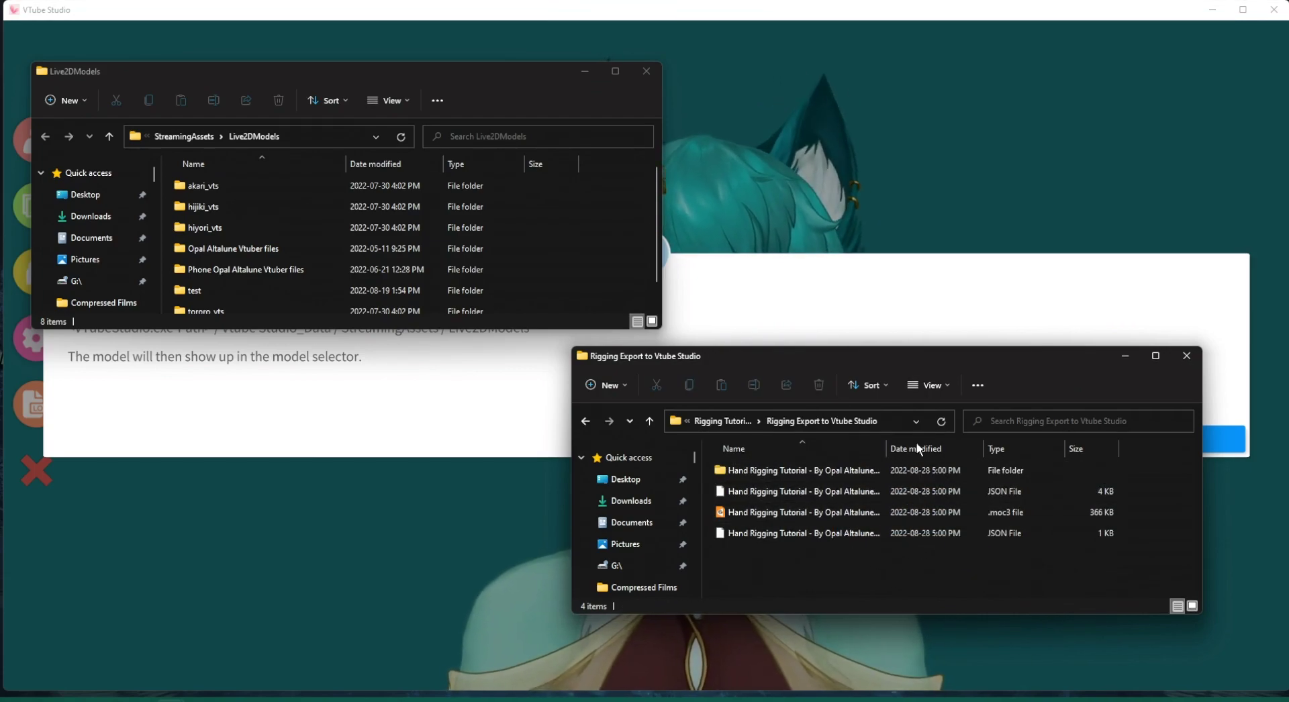
Step: Create a folder named Hand Rigging inside Live2DModels and open it
scroll(380, 225, "down", 1)
left_click(509, 75)
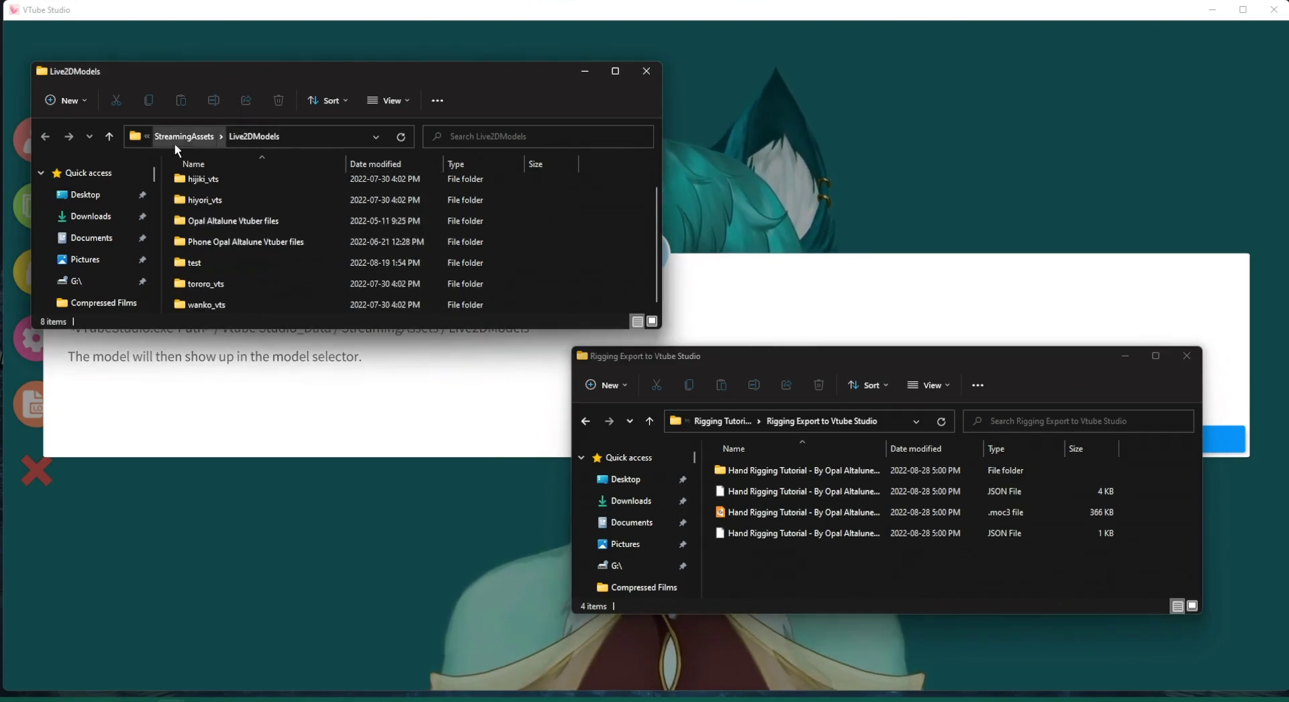
left_click(75, 102)
left_click(91, 130)
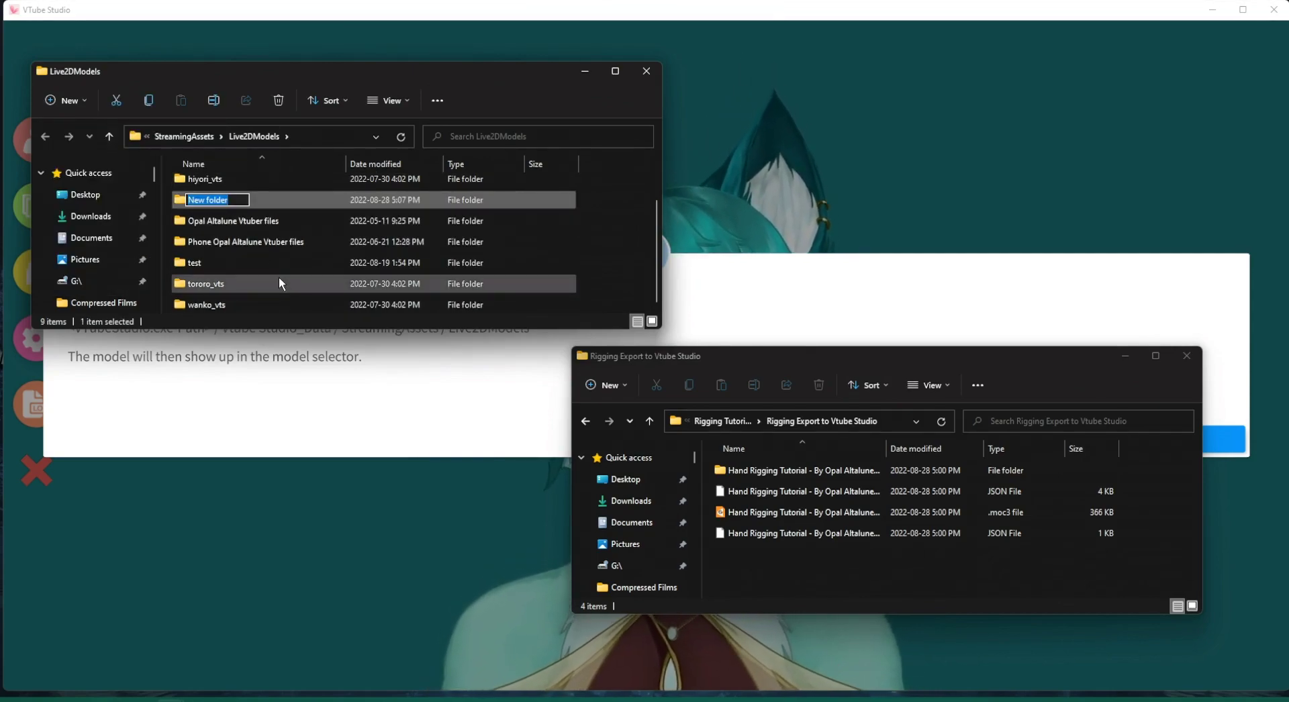
type("Hand Rigging")
key("Return")
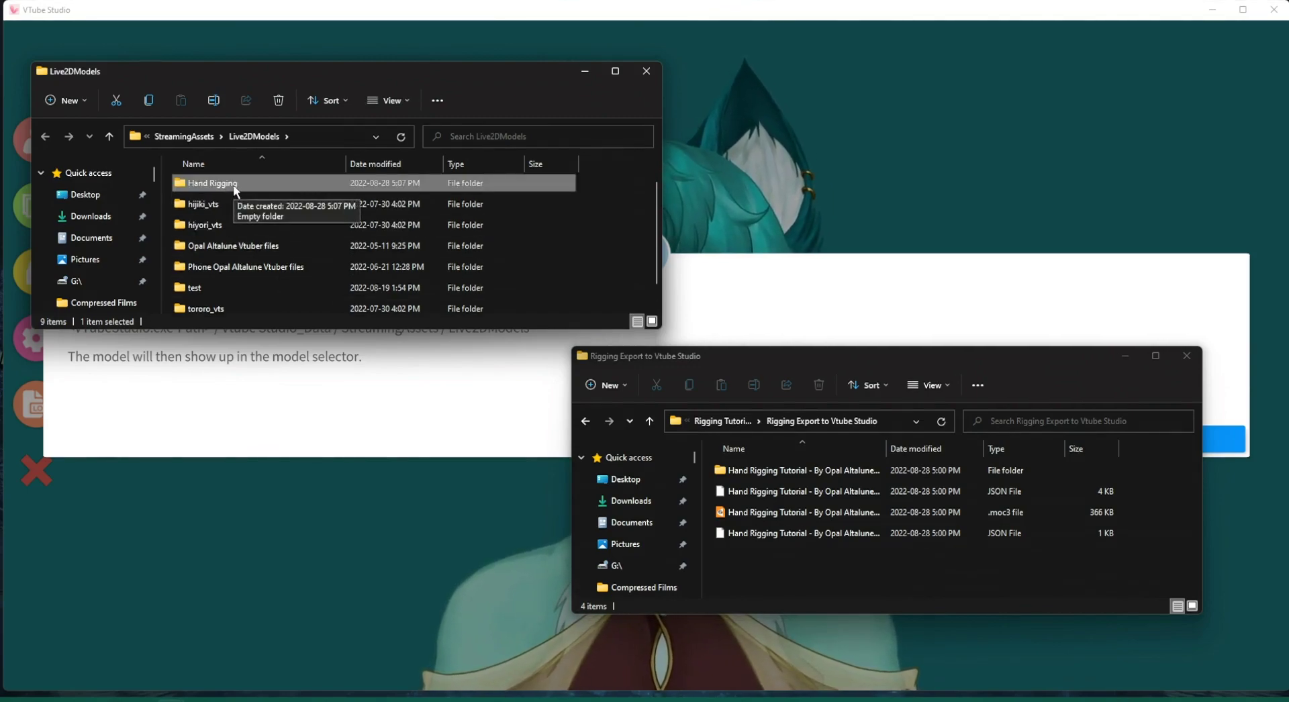
double_click(223, 185)
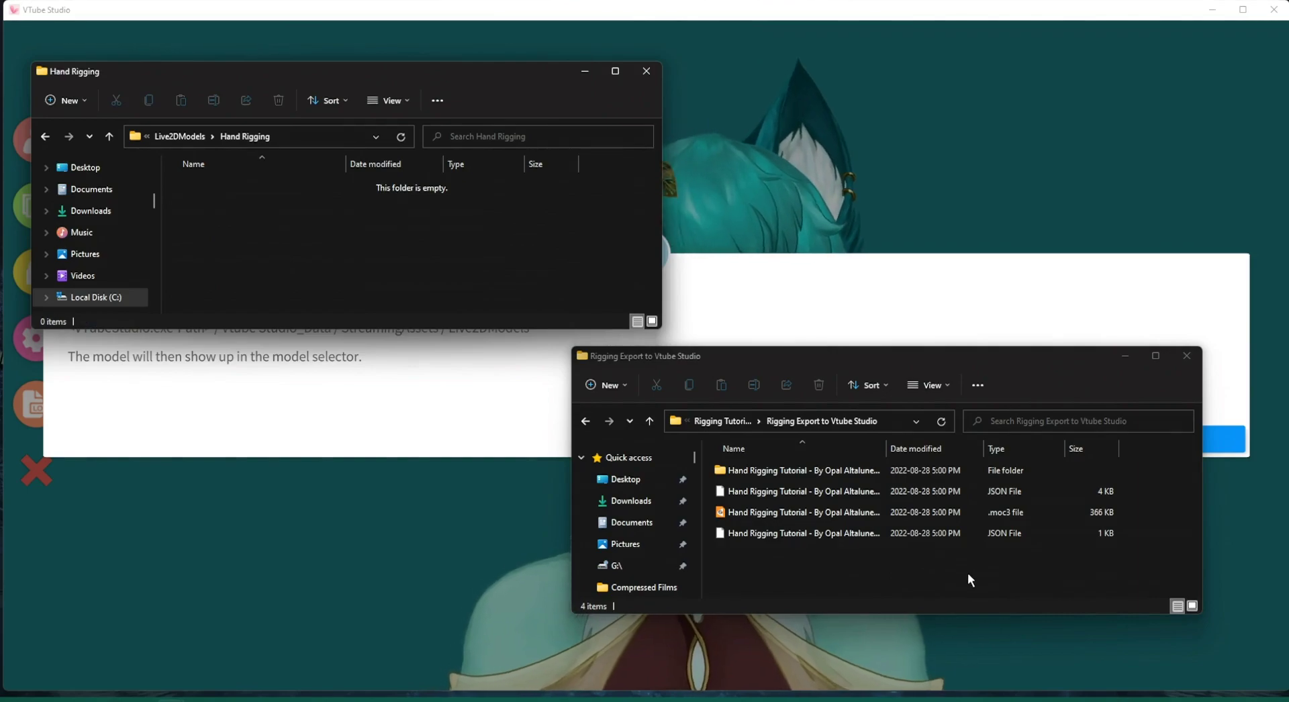
Step: Copy all four exported model items into the Hand Rigging folder and dismiss the import instructions in VTube Studio
left_click_drag(969, 571, 422, 235)
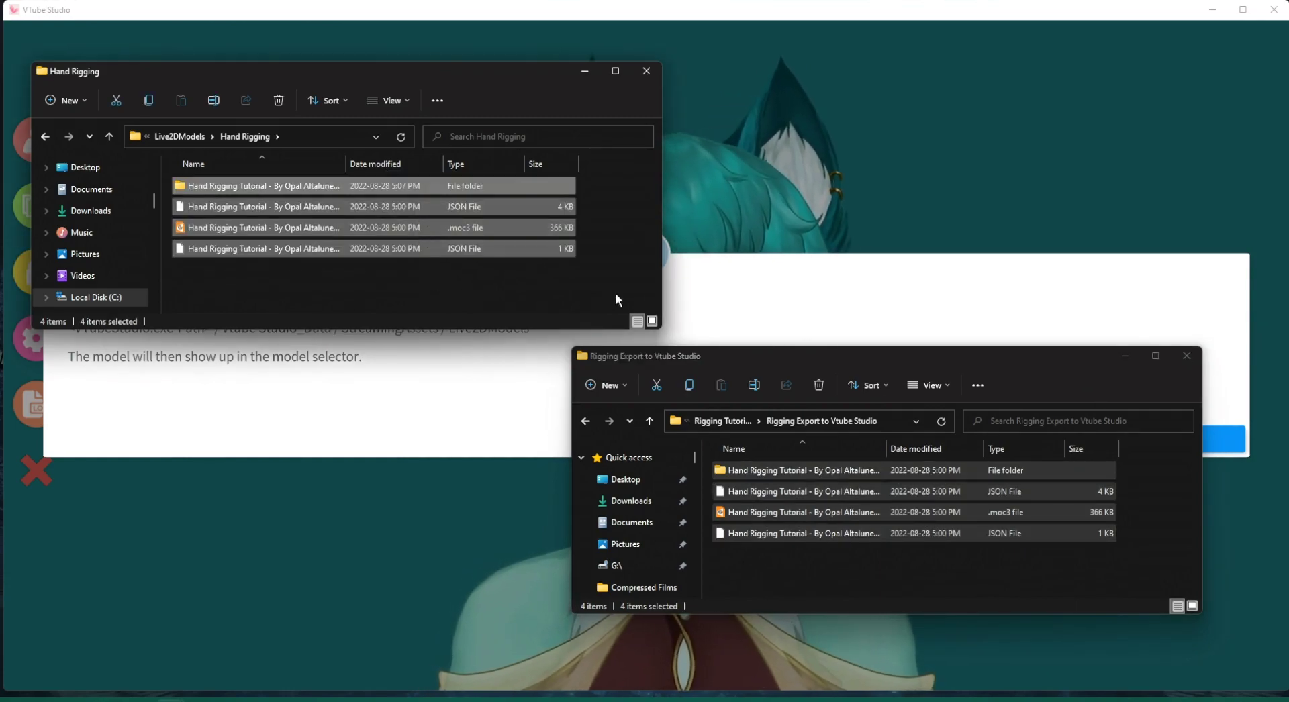
left_click(906, 277)
left_click(1175, 444)
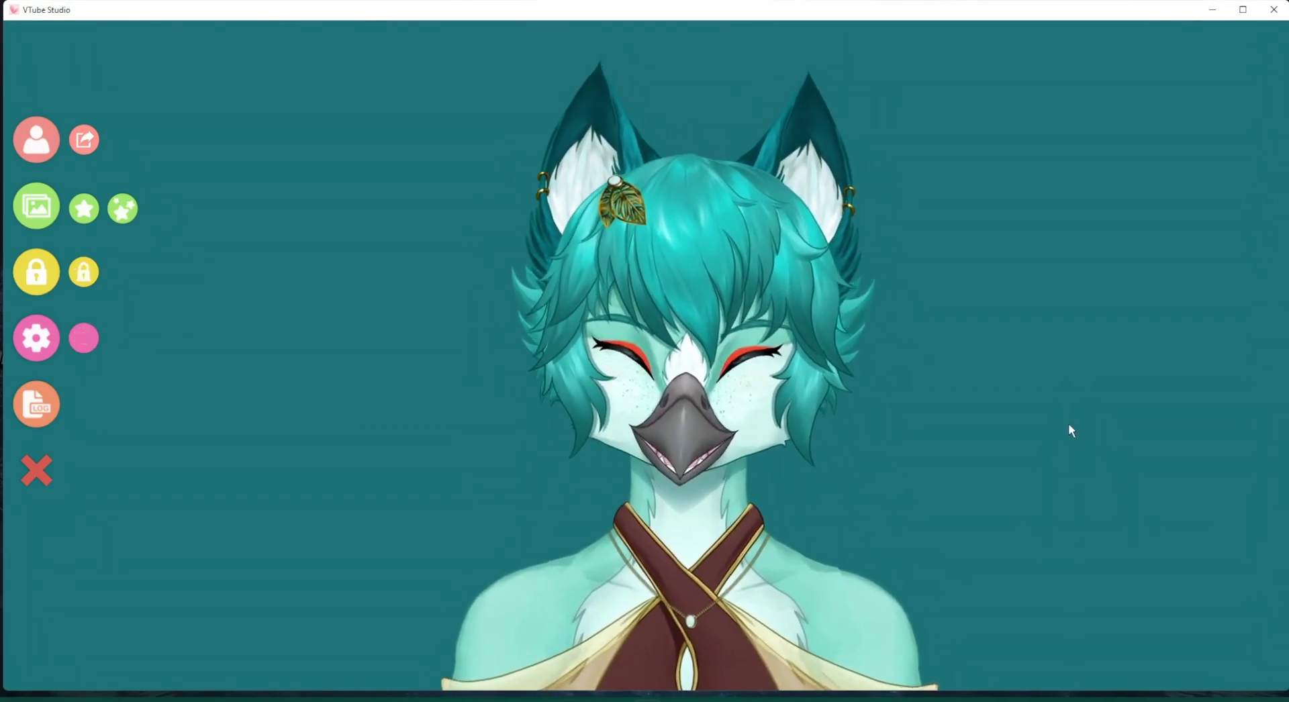
Step: Load the Hand Rigging Tutorial model and run Auto Setup, accepting the creation of the default VTS parameters
left_click(36, 140)
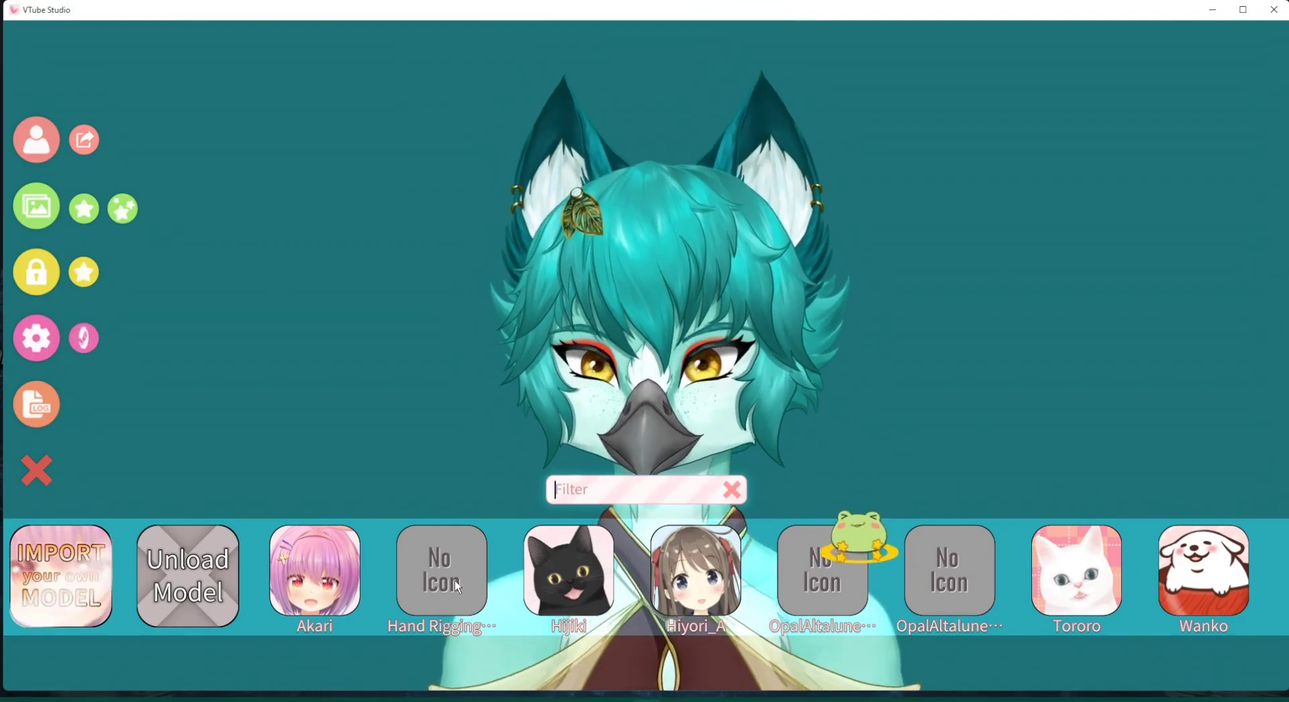
left_click(454, 581)
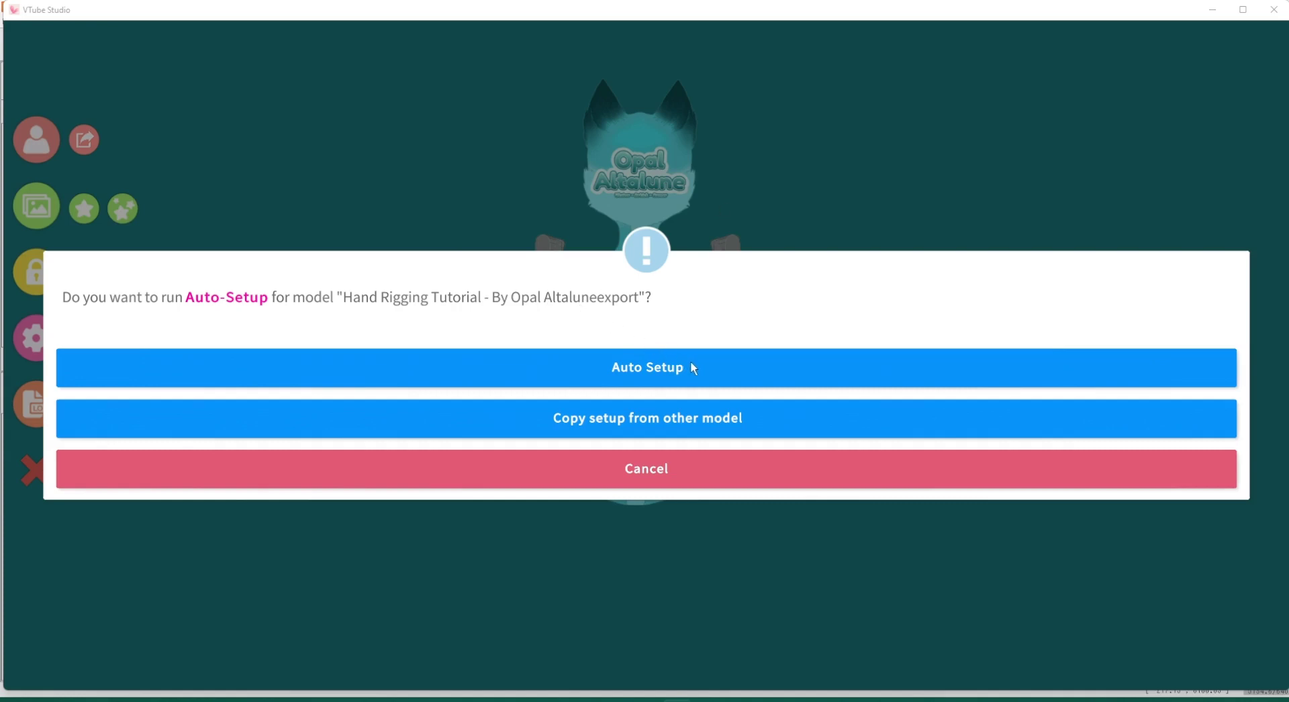
left_click(658, 380)
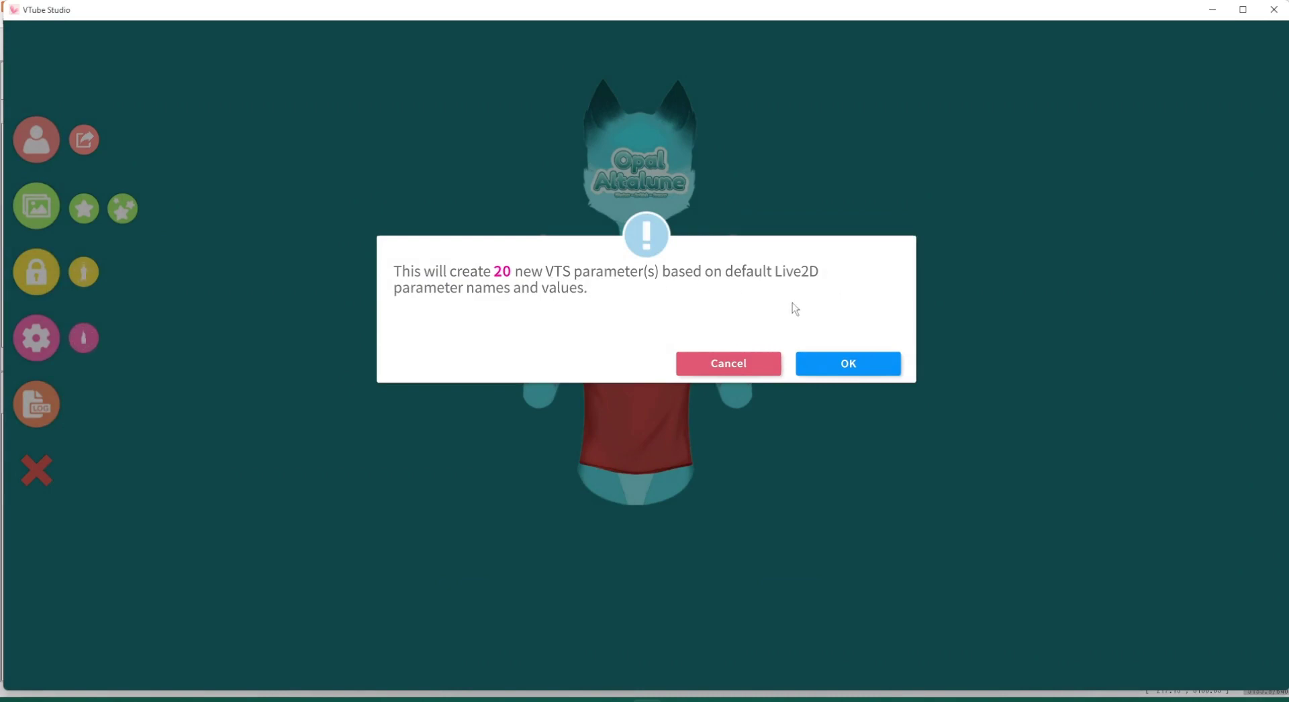
left_click(864, 362)
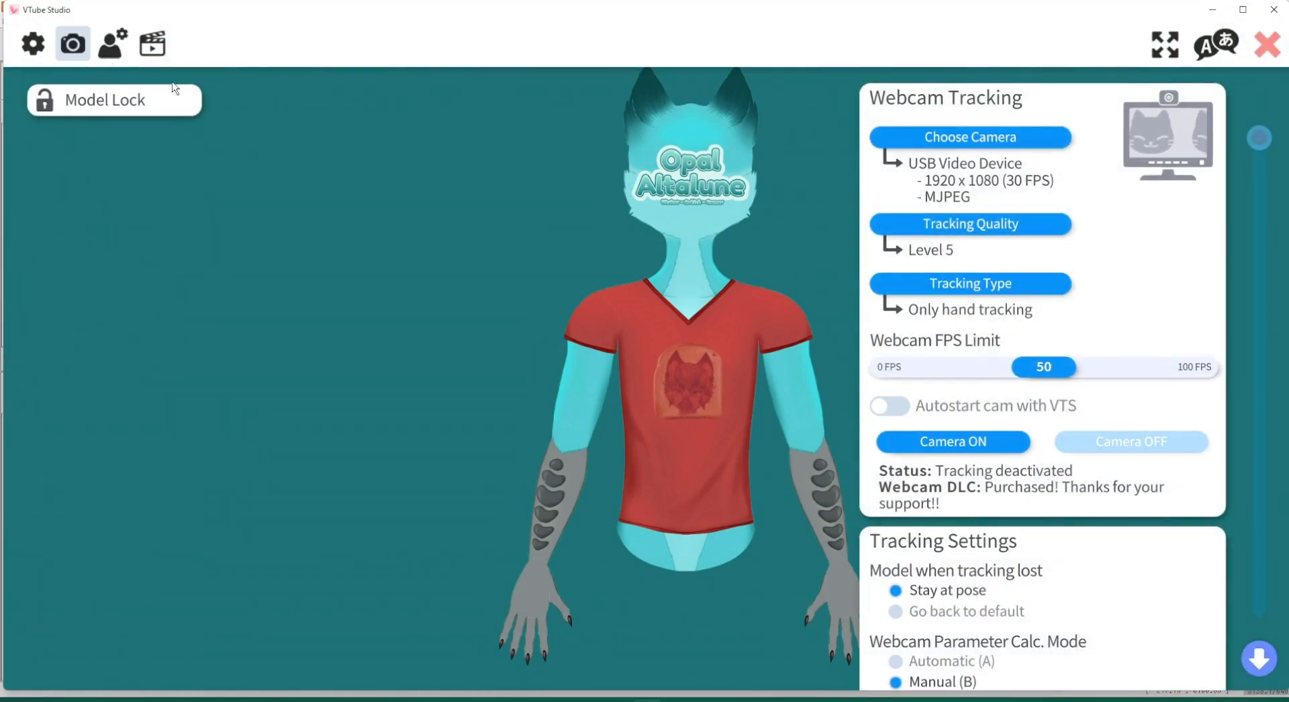
Step: Set the webcam tracking type to Only hand tracking, turn the camera on and move the model clear of the tracking preview
left_click_drag(712, 392, 668, 403)
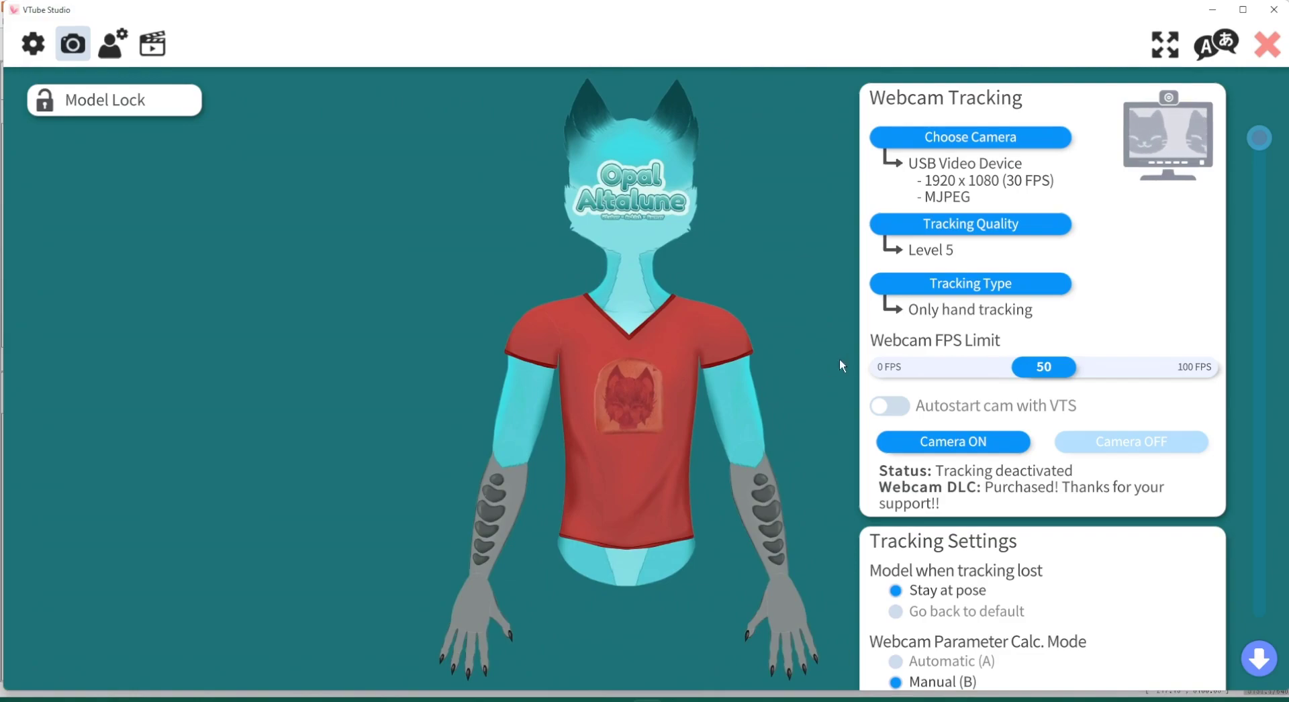
left_click(972, 285)
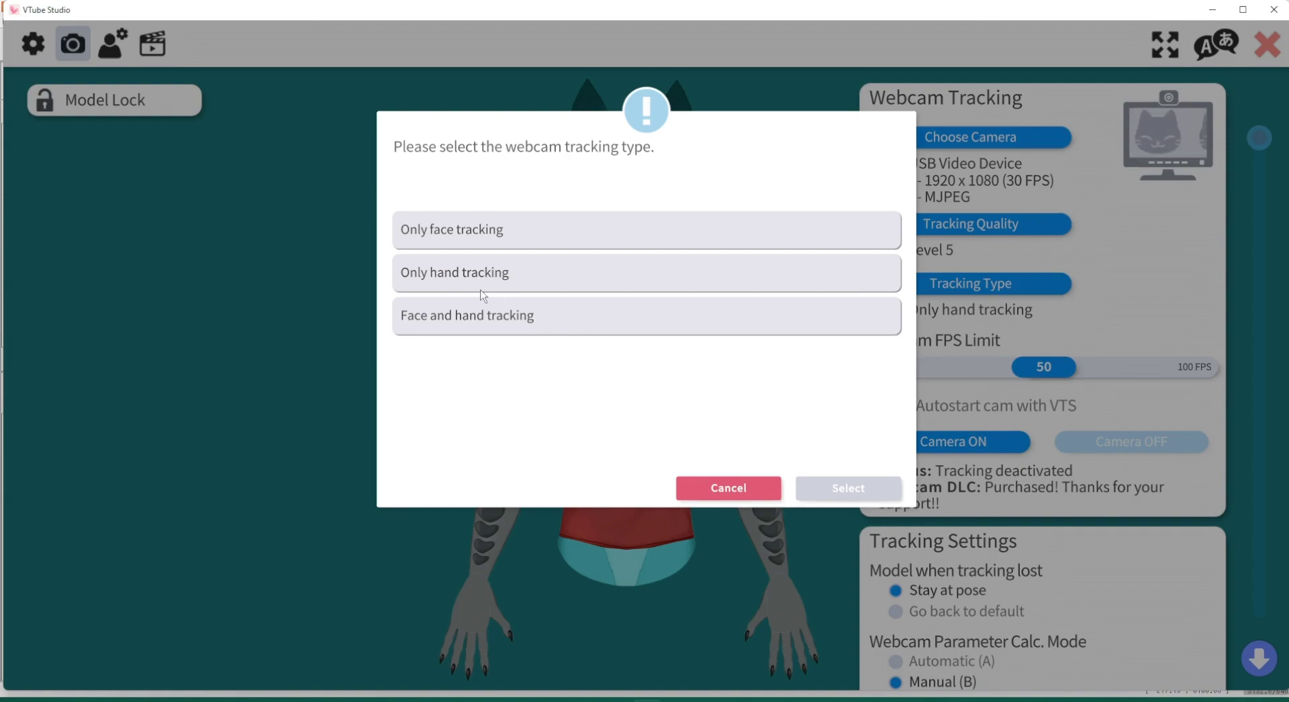
left_click(563, 285)
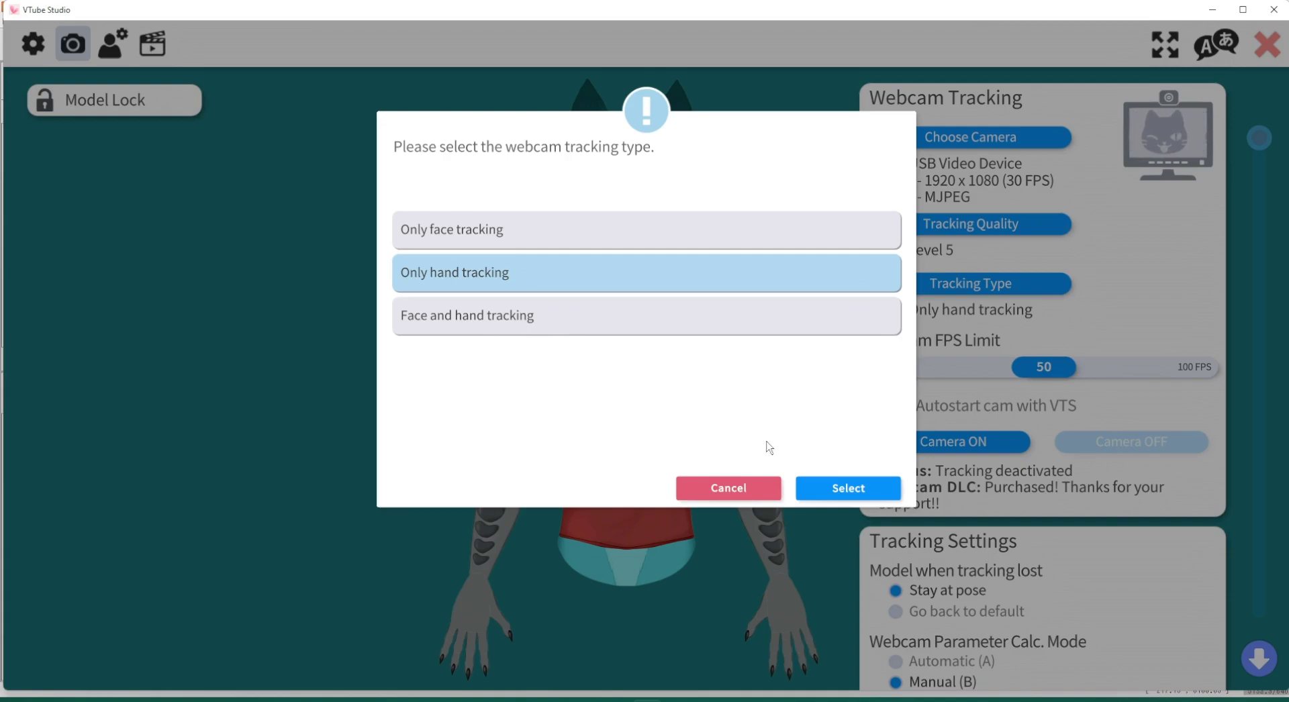
left_click(875, 500)
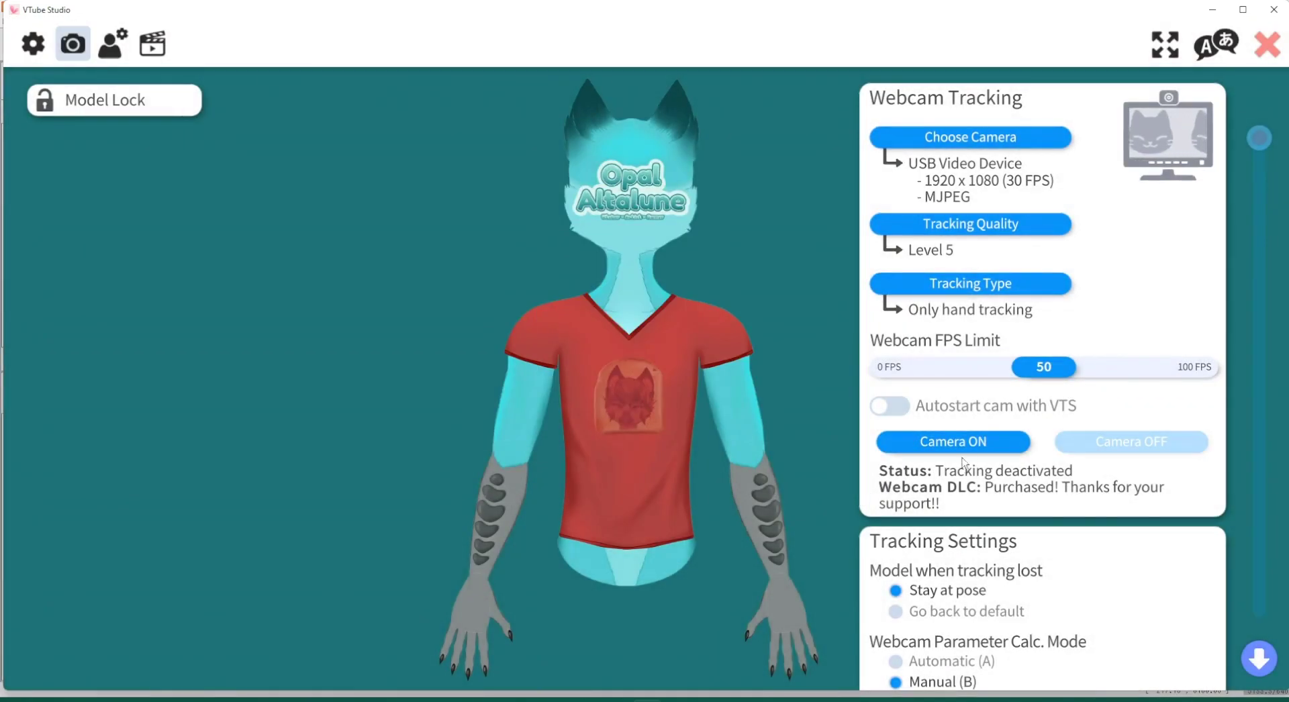
left_click(969, 449)
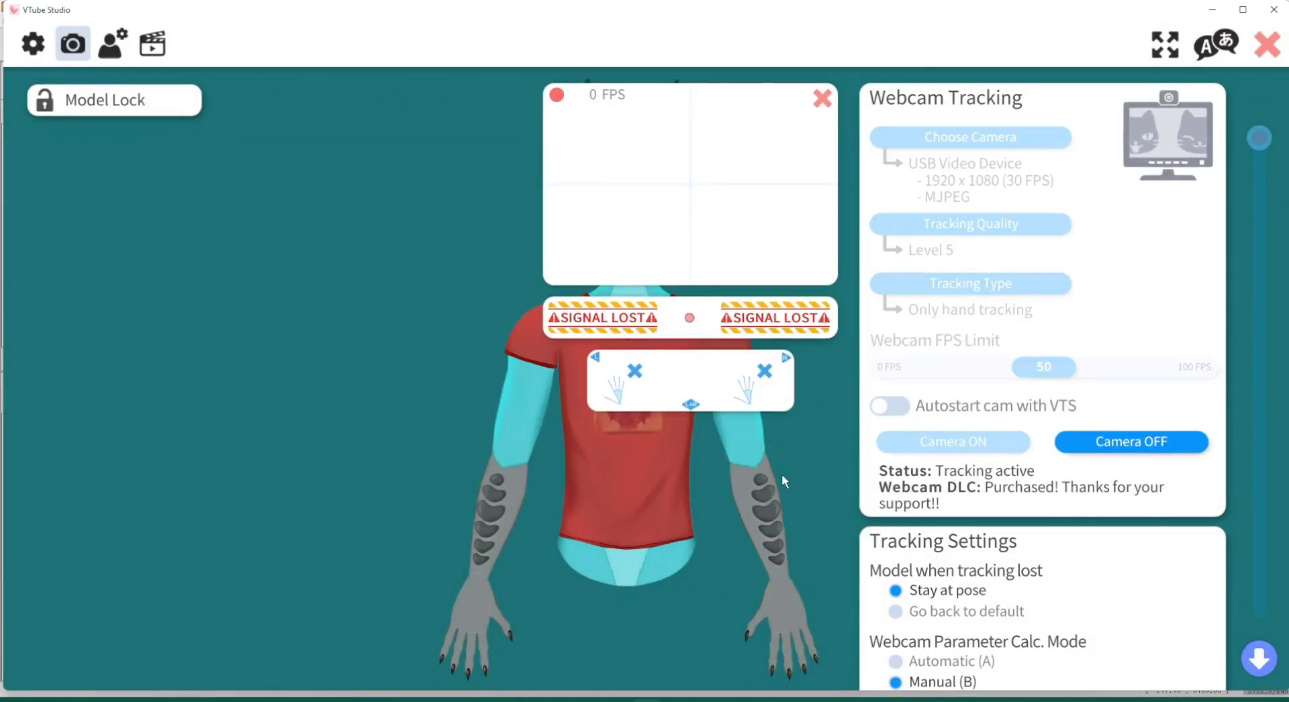
left_click_drag(779, 474, 471, 482)
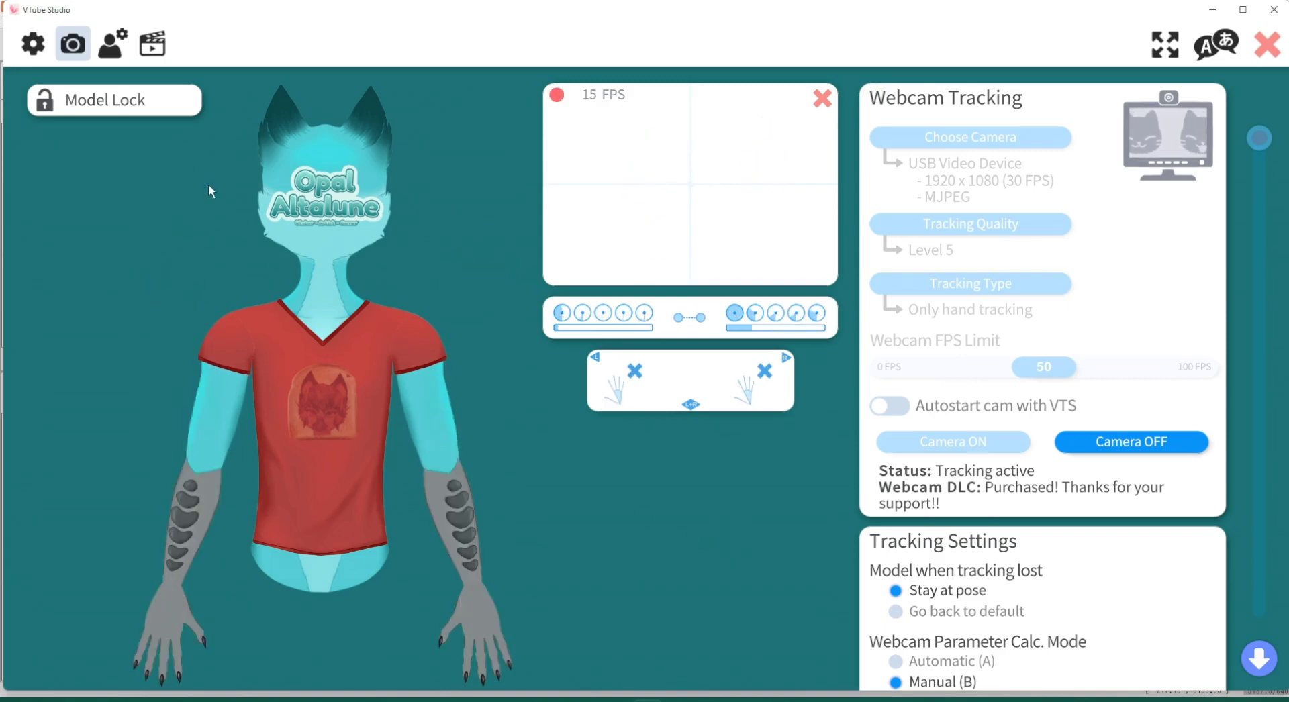
Step: Run Fix White Outlines on the model and accept overwriting its existing textures
left_click(153, 45)
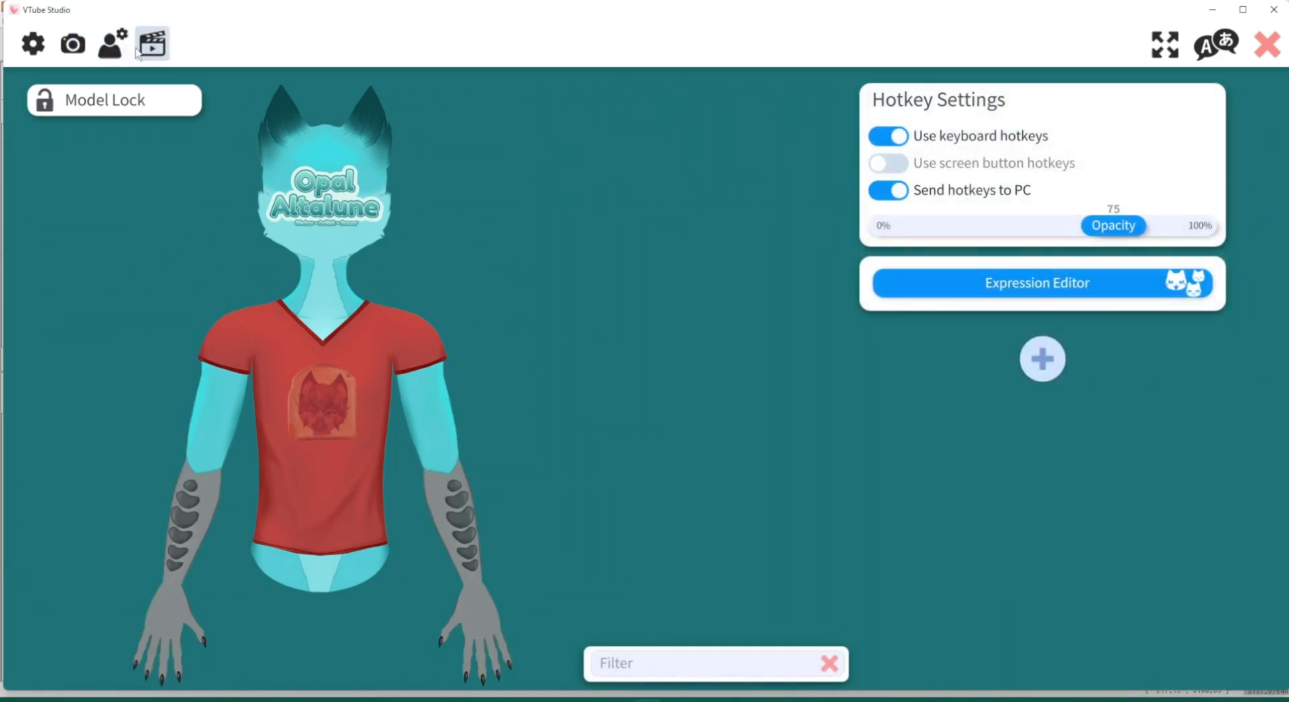
left_click(113, 45)
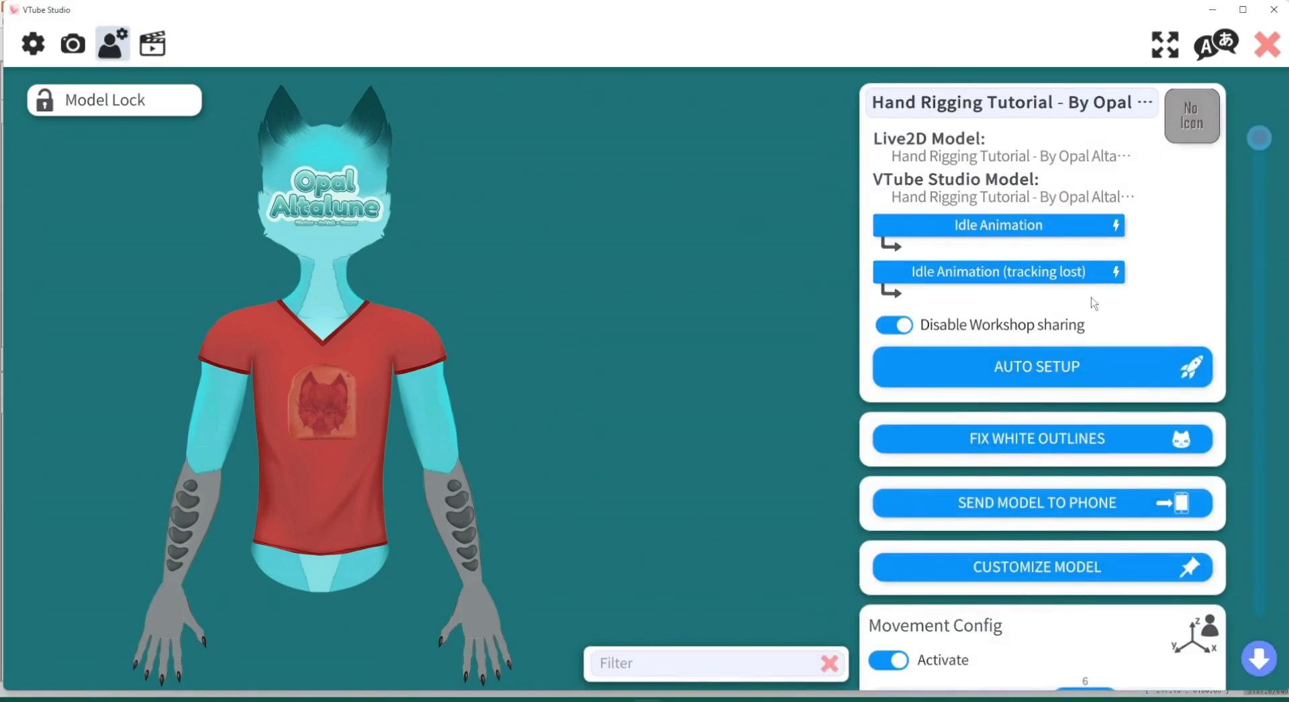
scroll(1092, 302, "down", 1)
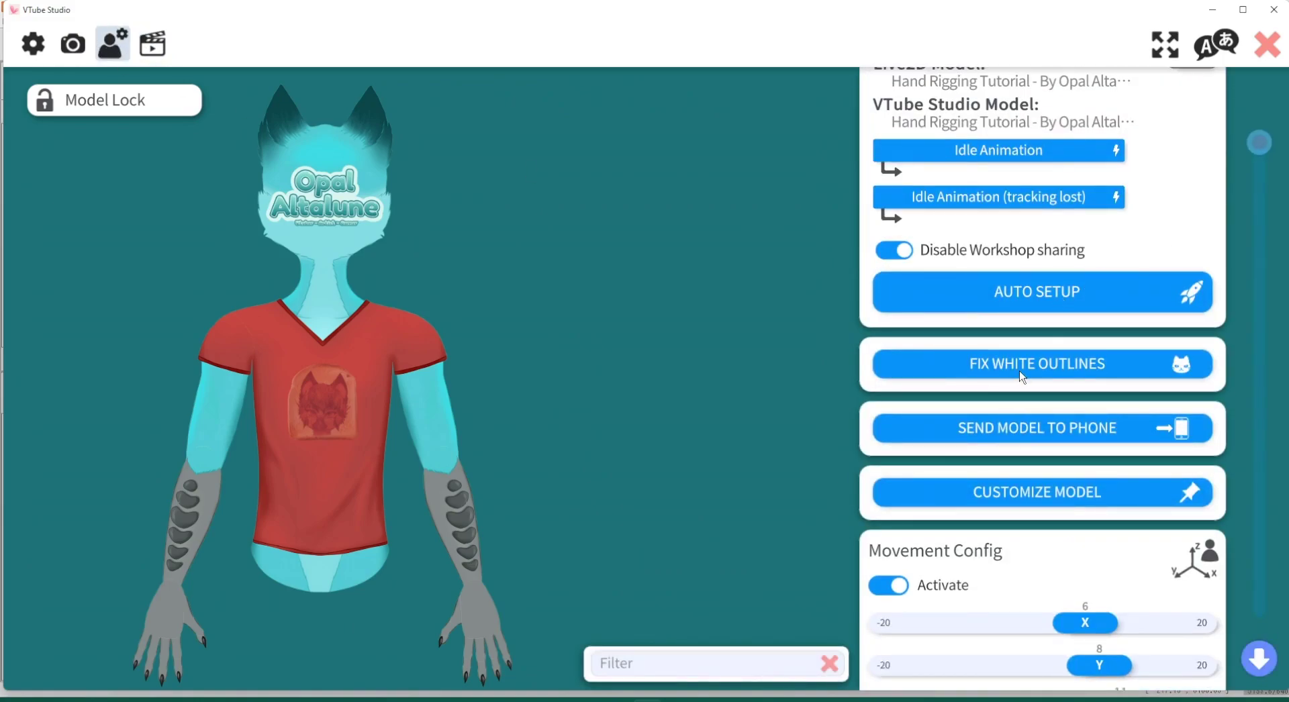
left_click(1051, 370)
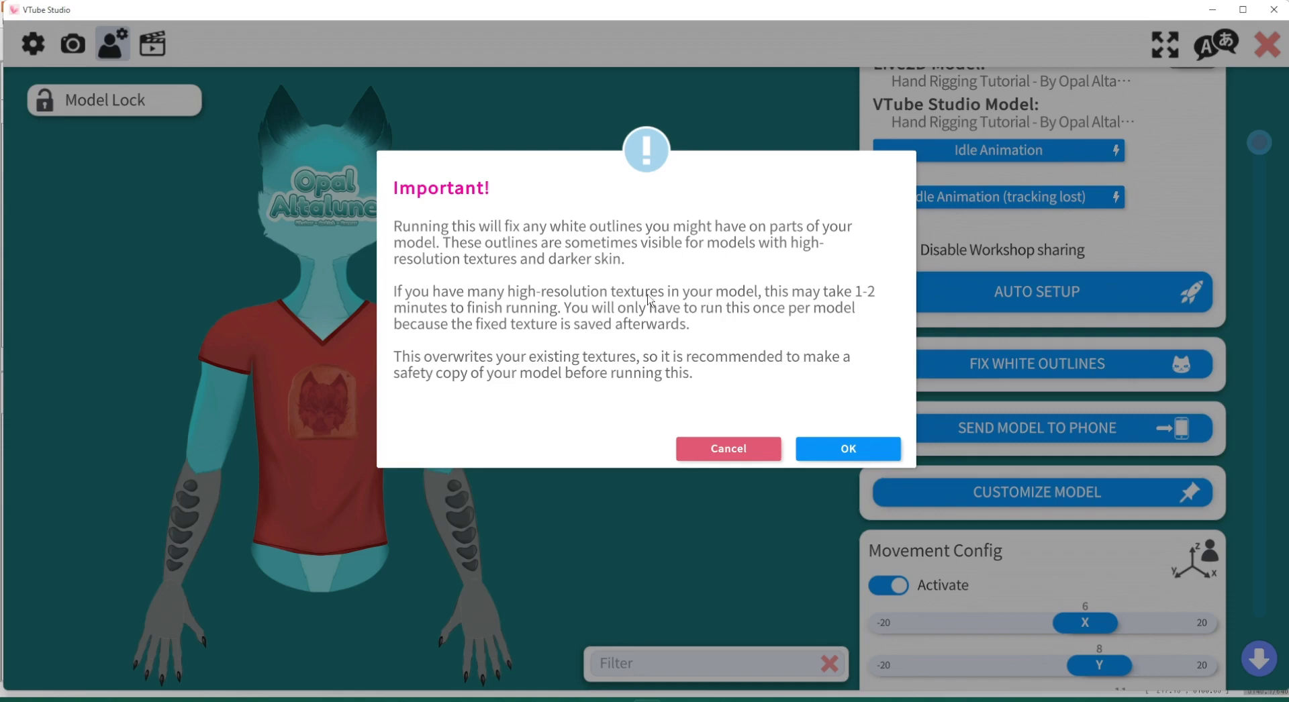
left_click(858, 455)
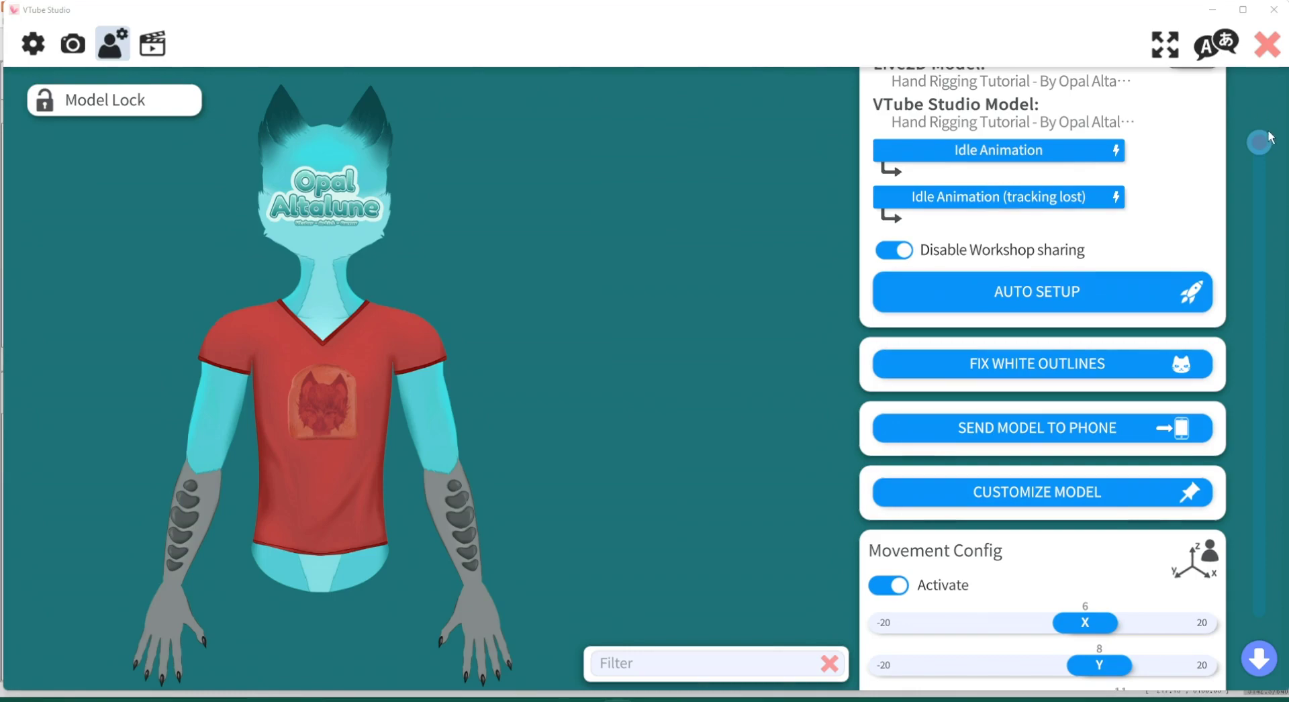
Step: Set the smoothing of the Hand Left Found and Hand Right Found parameters to 30
left_click_drag(1269, 137, 1265, 215)
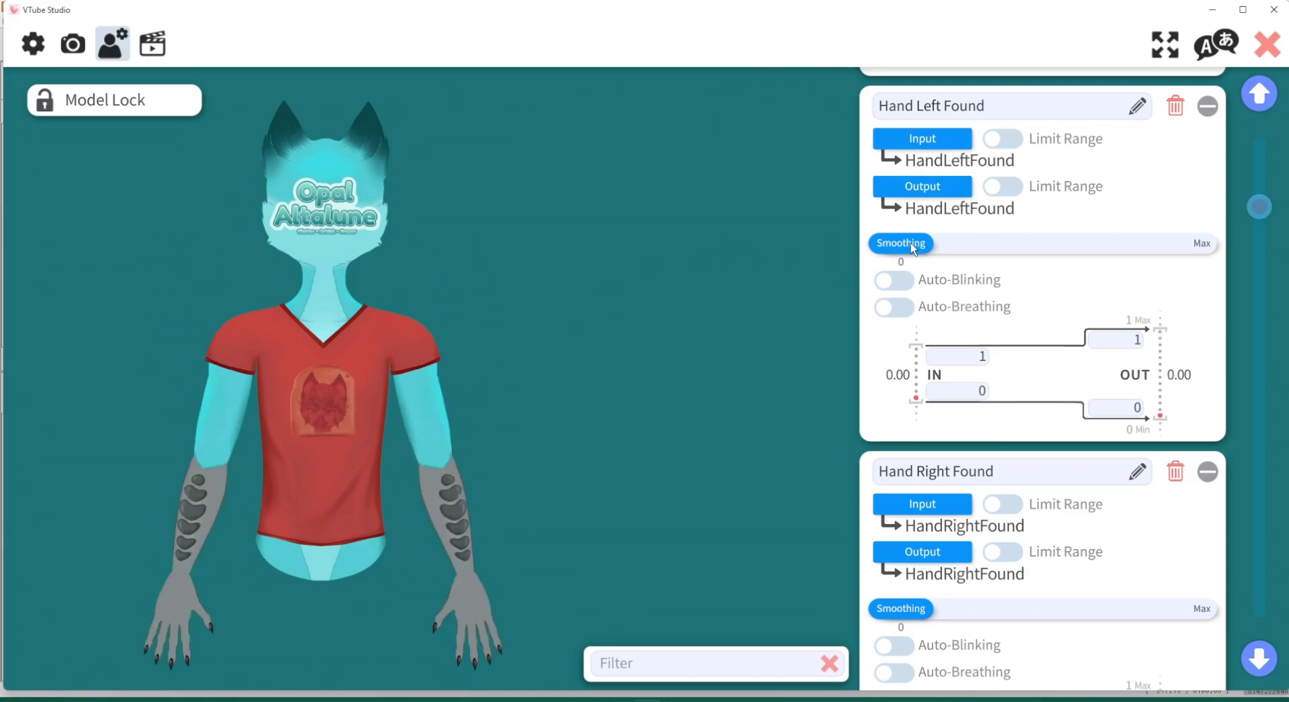
left_click_drag(915, 246, 1003, 236)
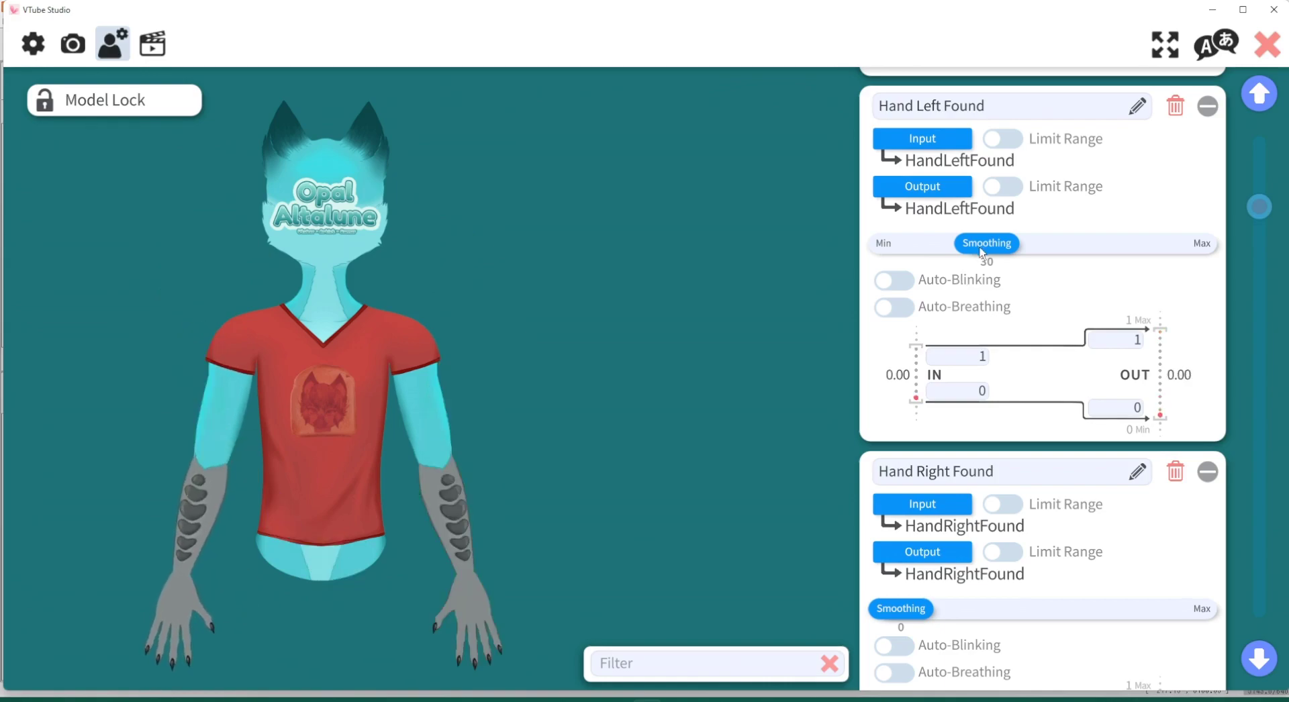
scroll(1271, 210, "down", 3)
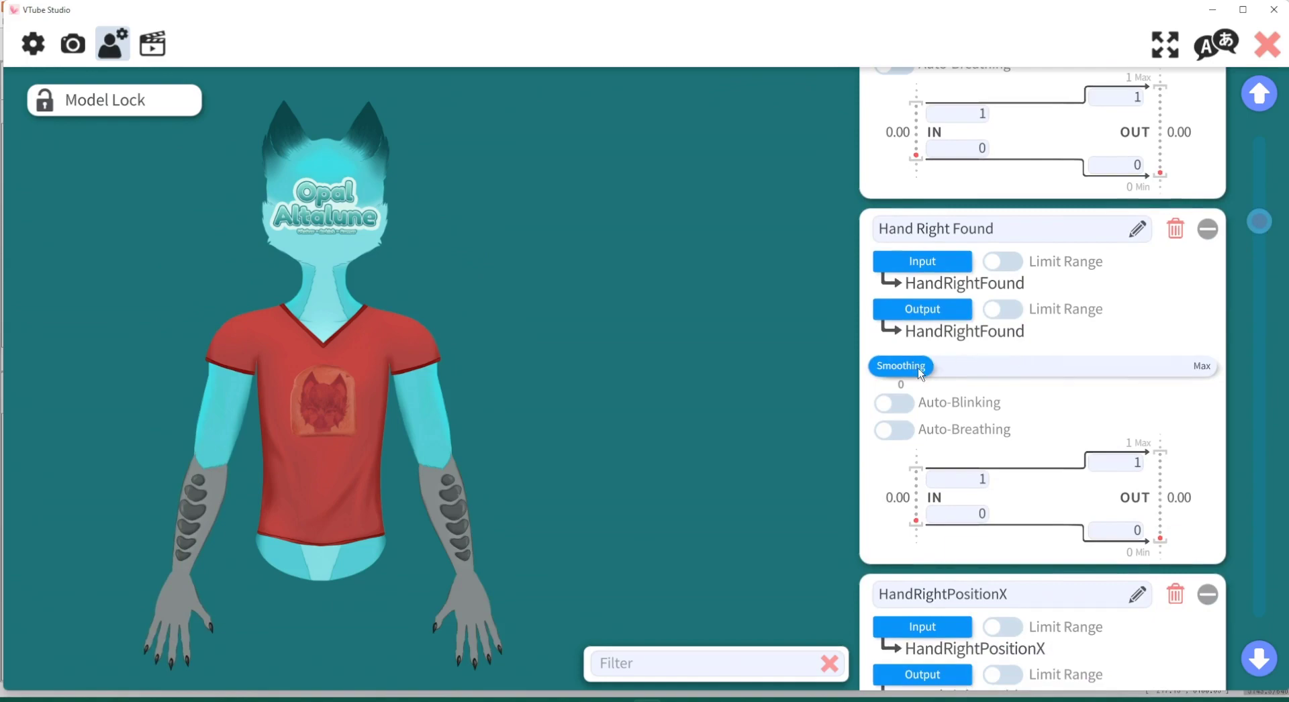
left_click_drag(929, 370, 1005, 370)
Step: Set HandRightPositionX to smoothing 30 with an input range from -0.4 to 9
scroll(755, 376, "down", 6)
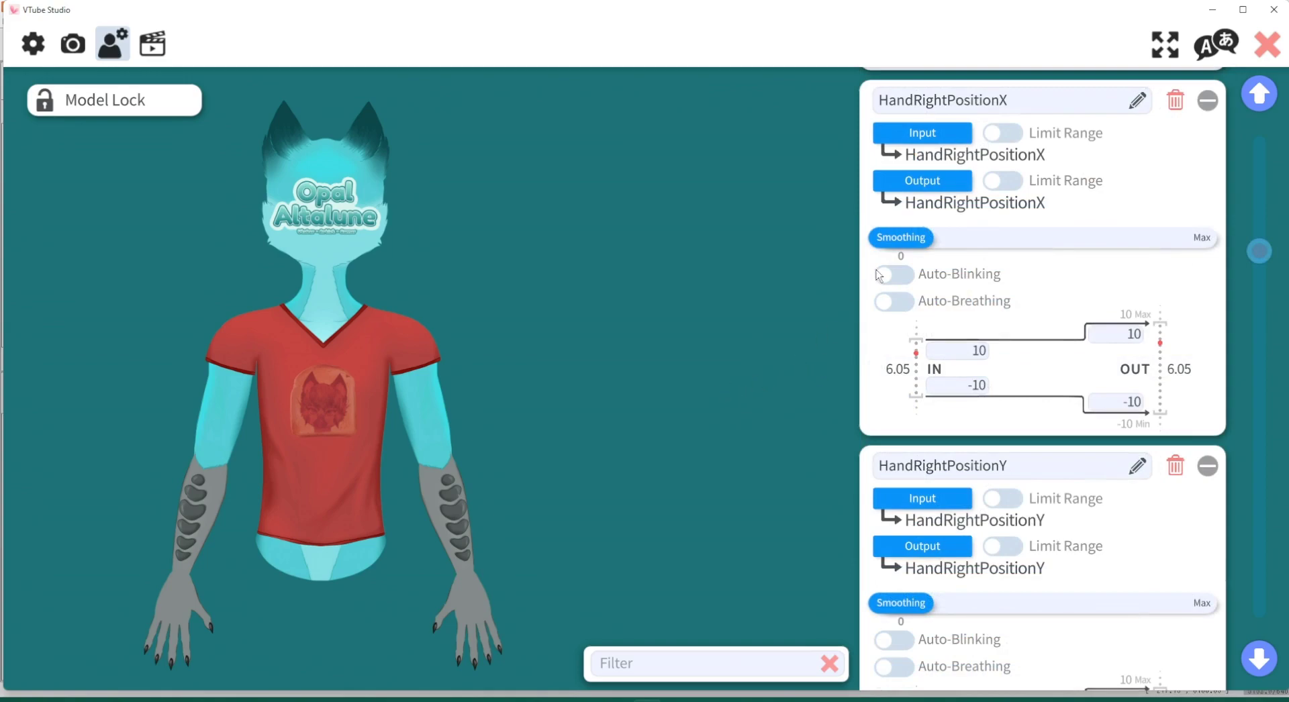
left_click_drag(895, 243, 987, 243)
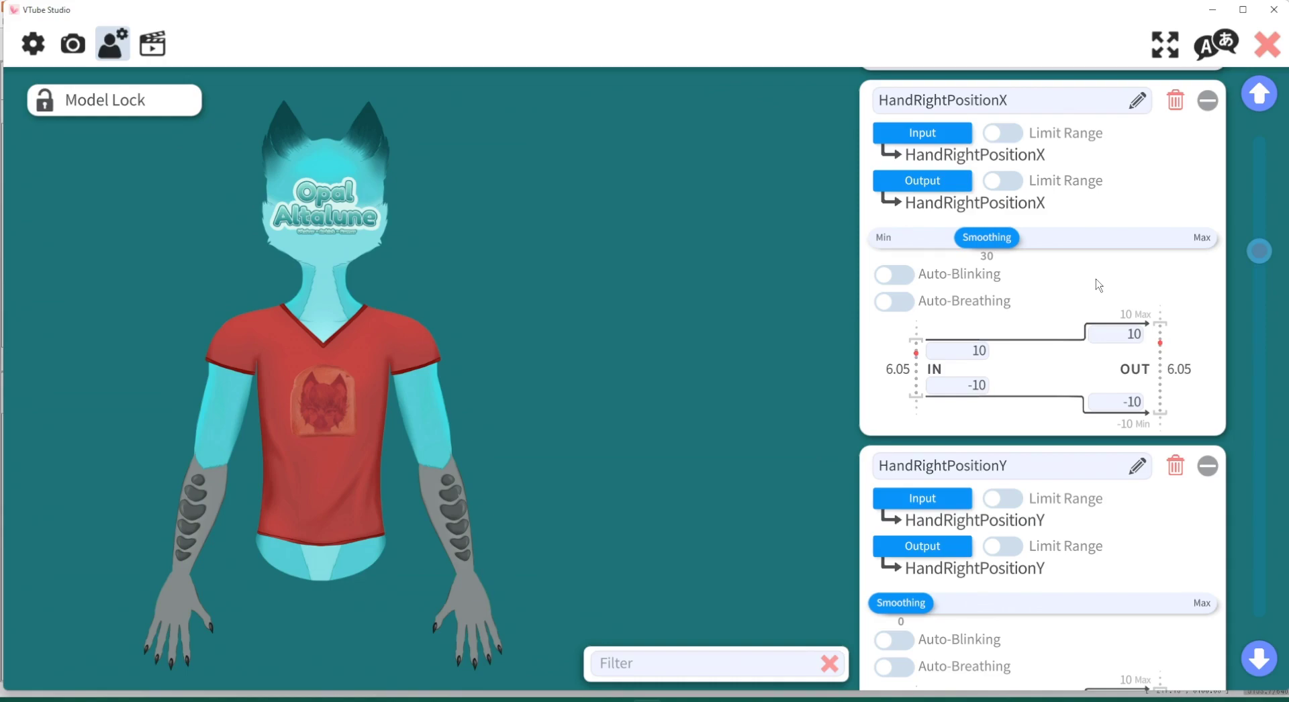
left_click(969, 356)
type("99")
key("BackSpace")
left_click(965, 390)
type("-.4")
left_click(979, 391)
Step: Set HandRightPositionY to smoothing 30 with an input range from -6 to 6
left_click_drag(1262, 254, 1264, 266)
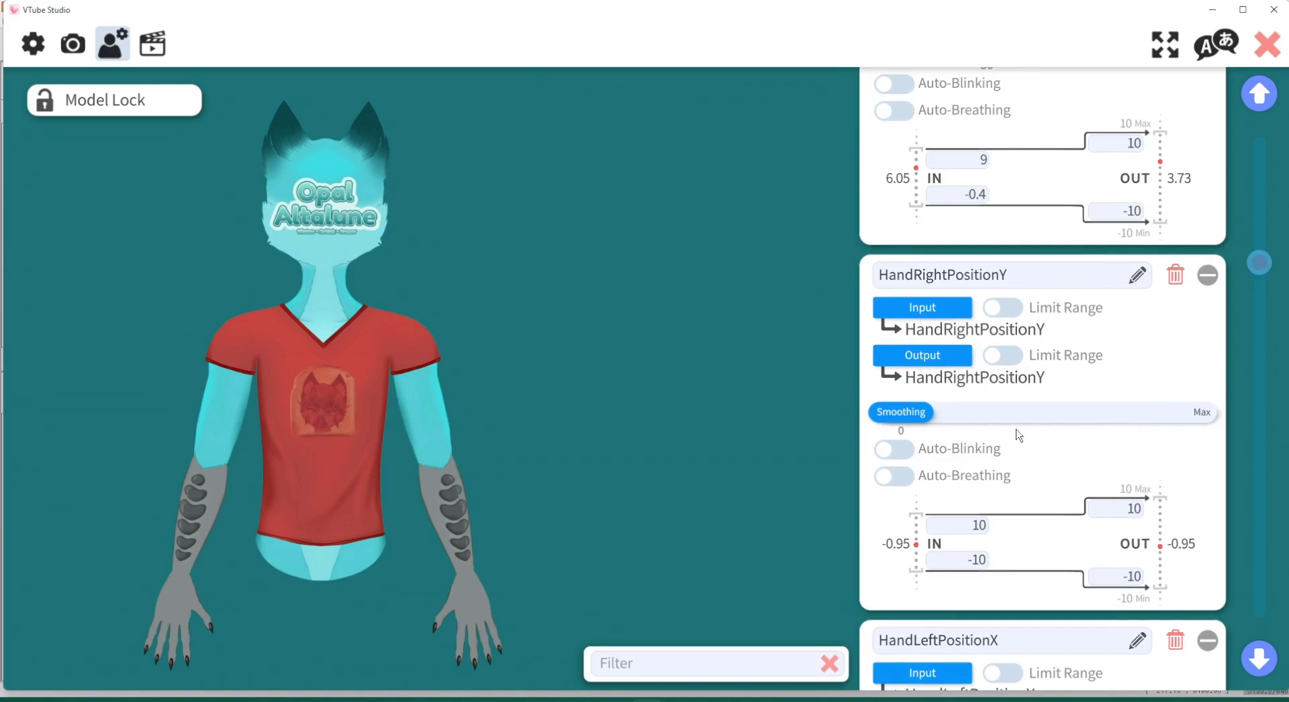
left_click_drag(914, 418, 1001, 418)
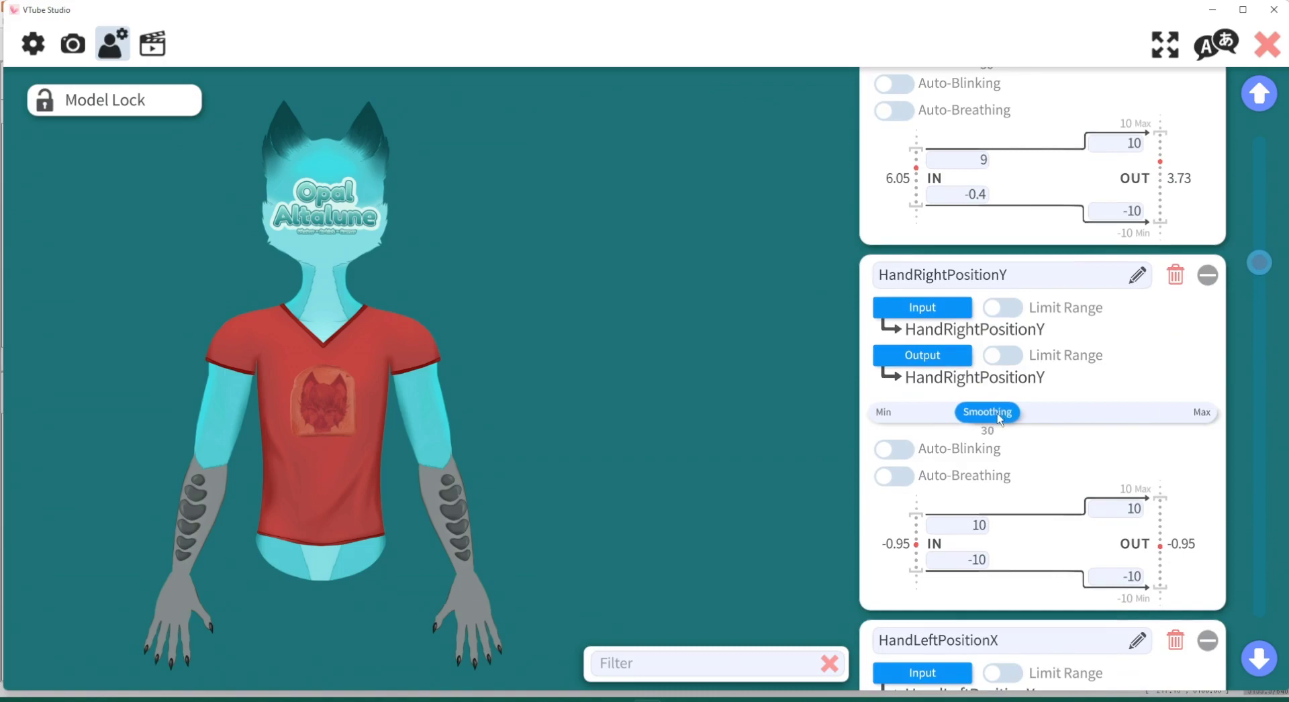
left_click(977, 526)
type("6")
left_click(980, 563)
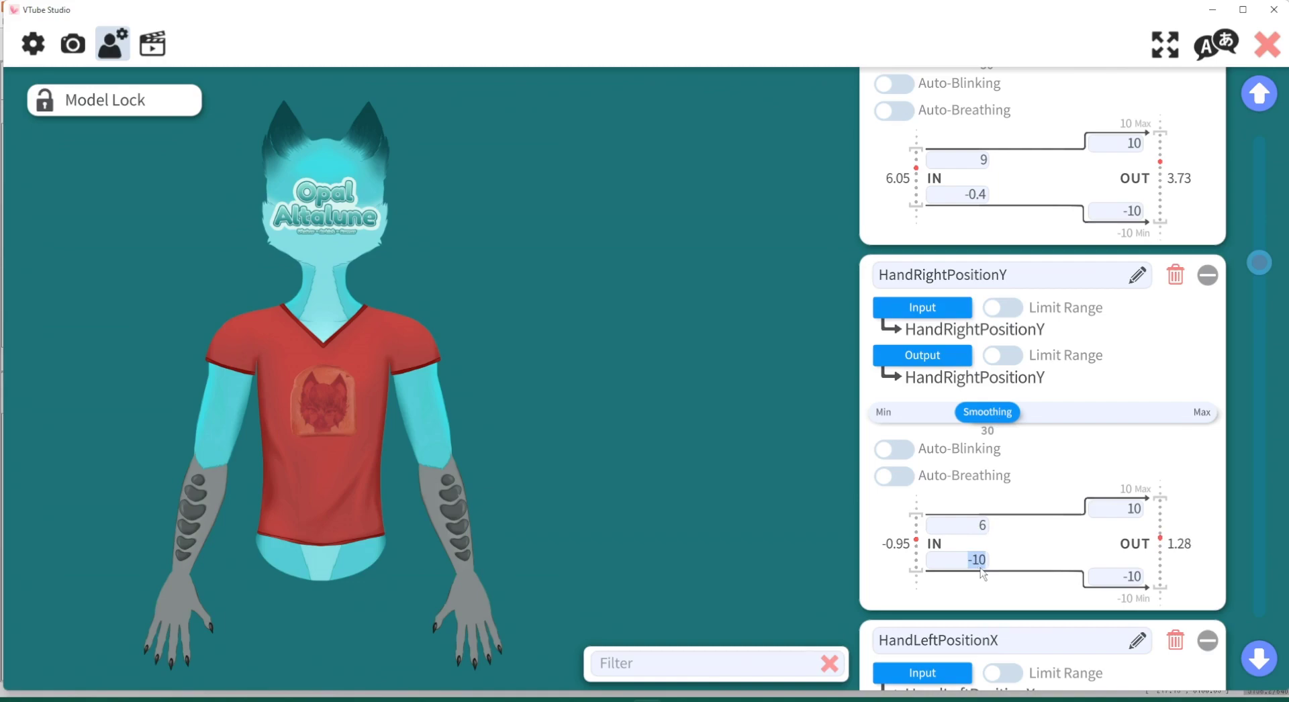
key("BackSpace")
Step: Set HandLeftPositionX to smoothing 30 with an input range from -0.4 to 9
scroll(1151, 418, "down", 1)
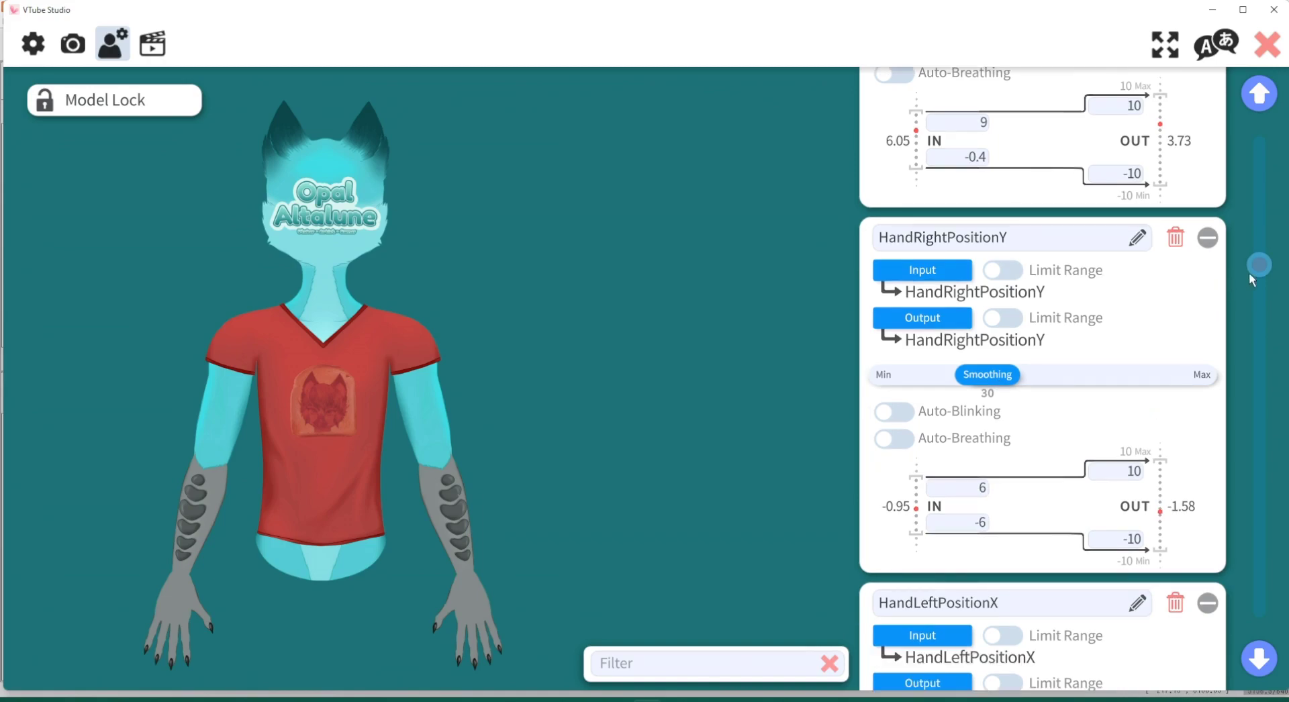
left_click_drag(1250, 272, 1261, 298)
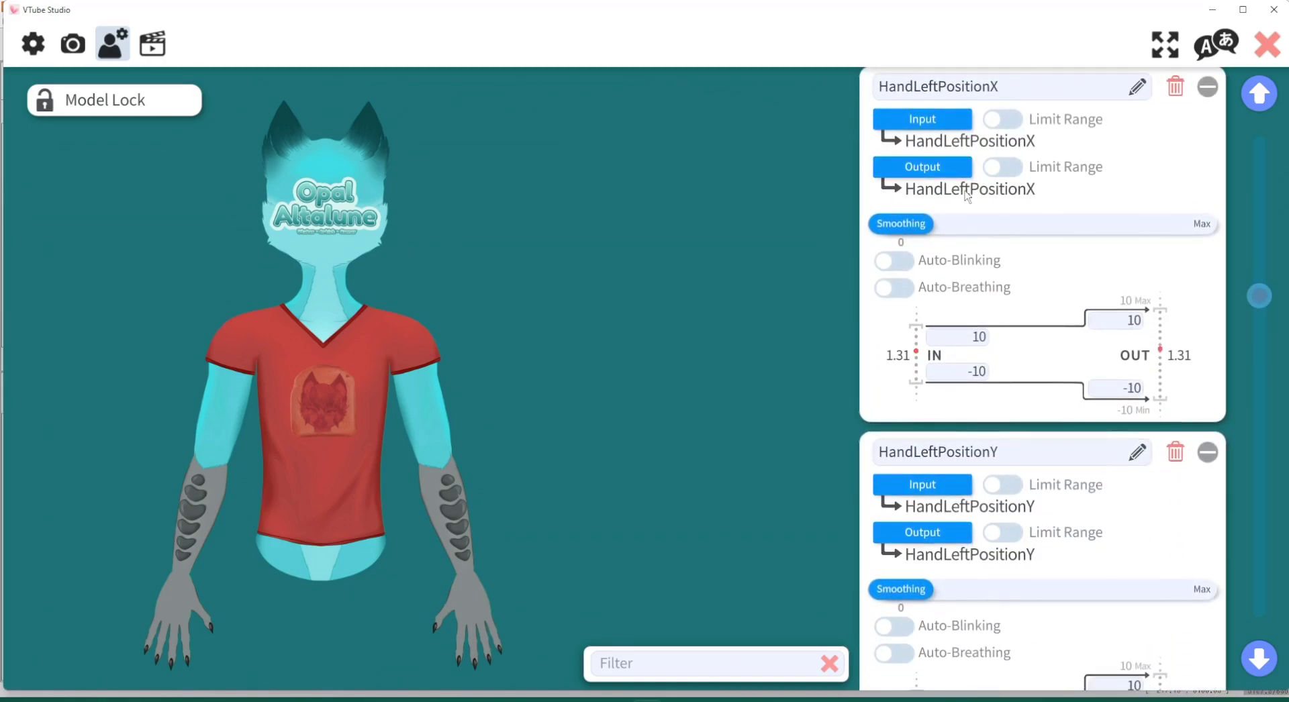
left_click_drag(938, 226, 1001, 231)
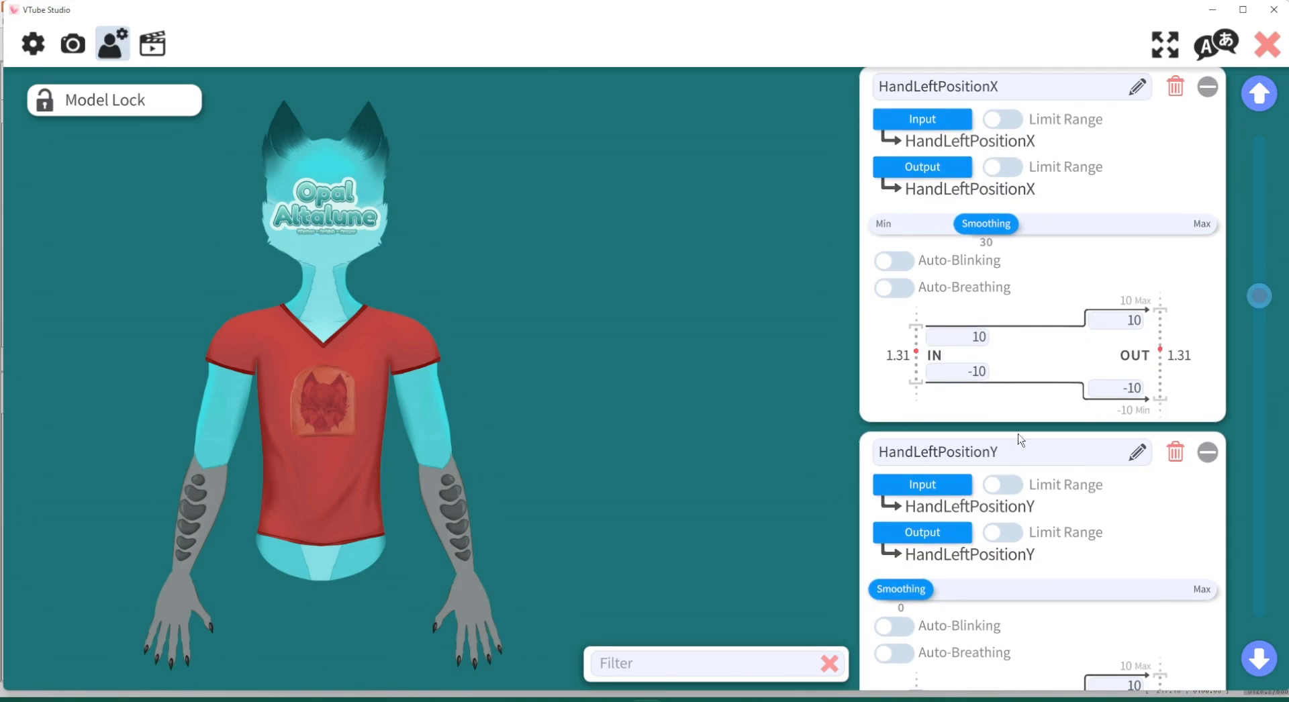
left_click(984, 341)
type("9")
left_click(980, 373)
key("BackSpace")
key("Return")
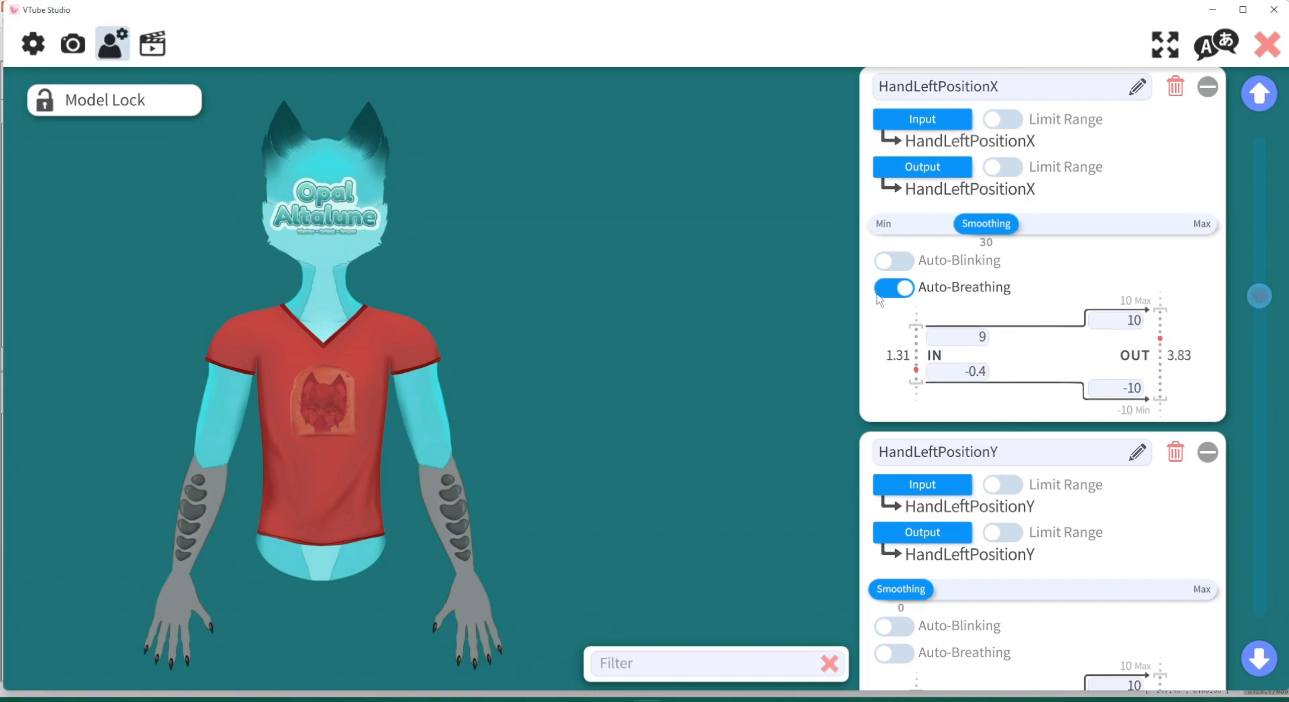
Step: Set HandLeftPositionY to smoothing 30 and its input maximum to 9, and replace its input minimum
left_click_drag(1260, 299, 1257, 323)
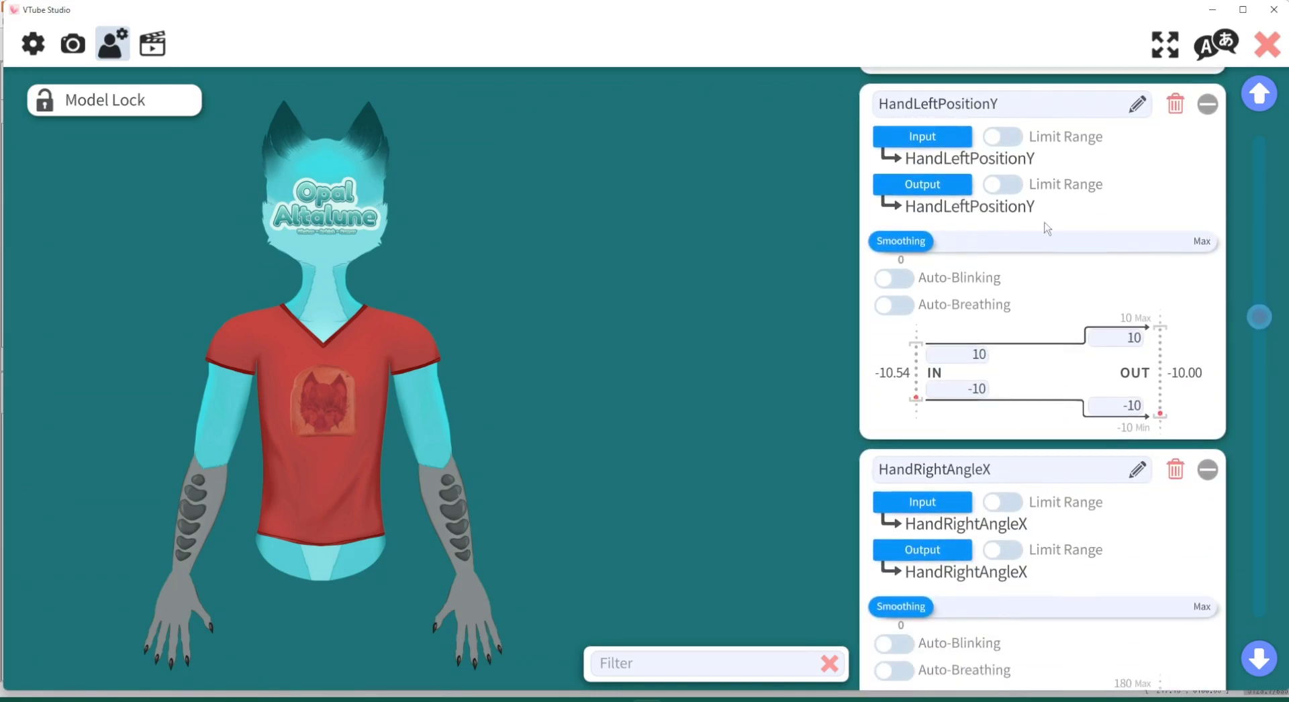
left_click_drag(917, 243, 1007, 245)
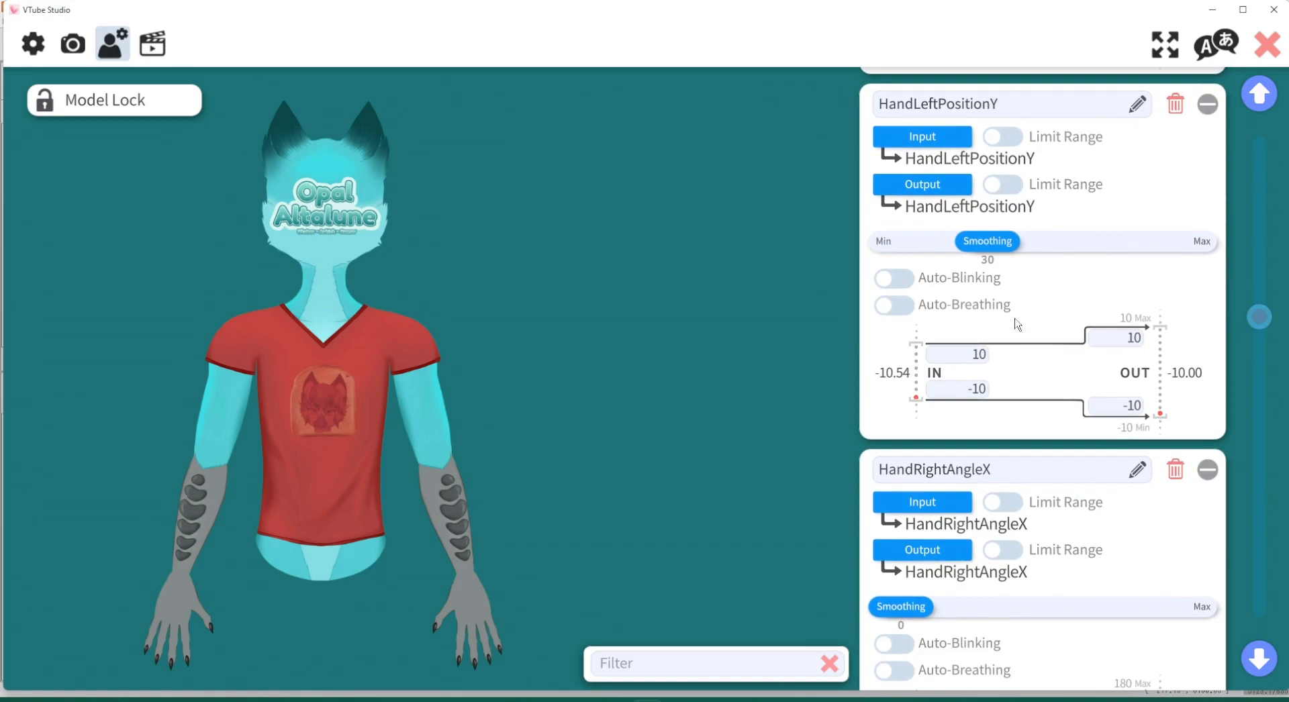
left_click(982, 362)
type("9")
left_click(976, 393)
key("BackSpace")
left_click(1012, 391)
Step: Set HandRightAngleX to smoothing 30 with an input range from 5 to 170
left_click_drag(1263, 321, 1264, 344)
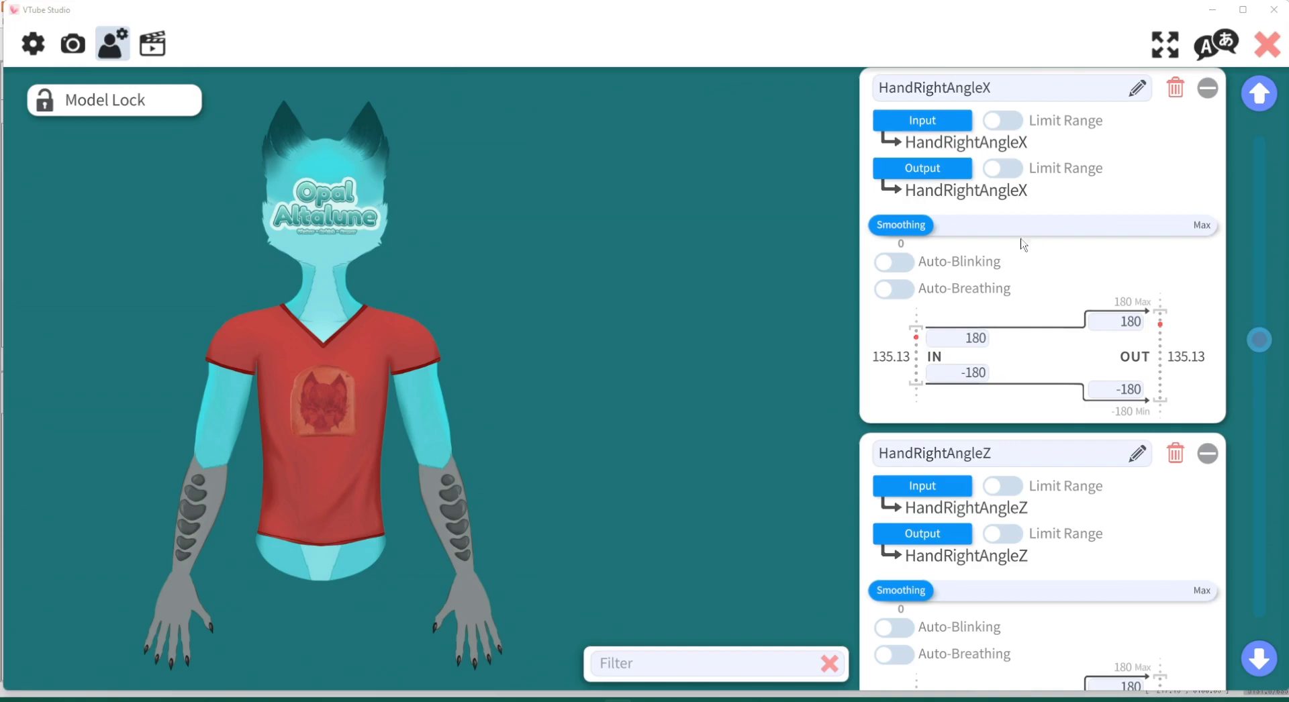
left_click_drag(932, 231, 1010, 234)
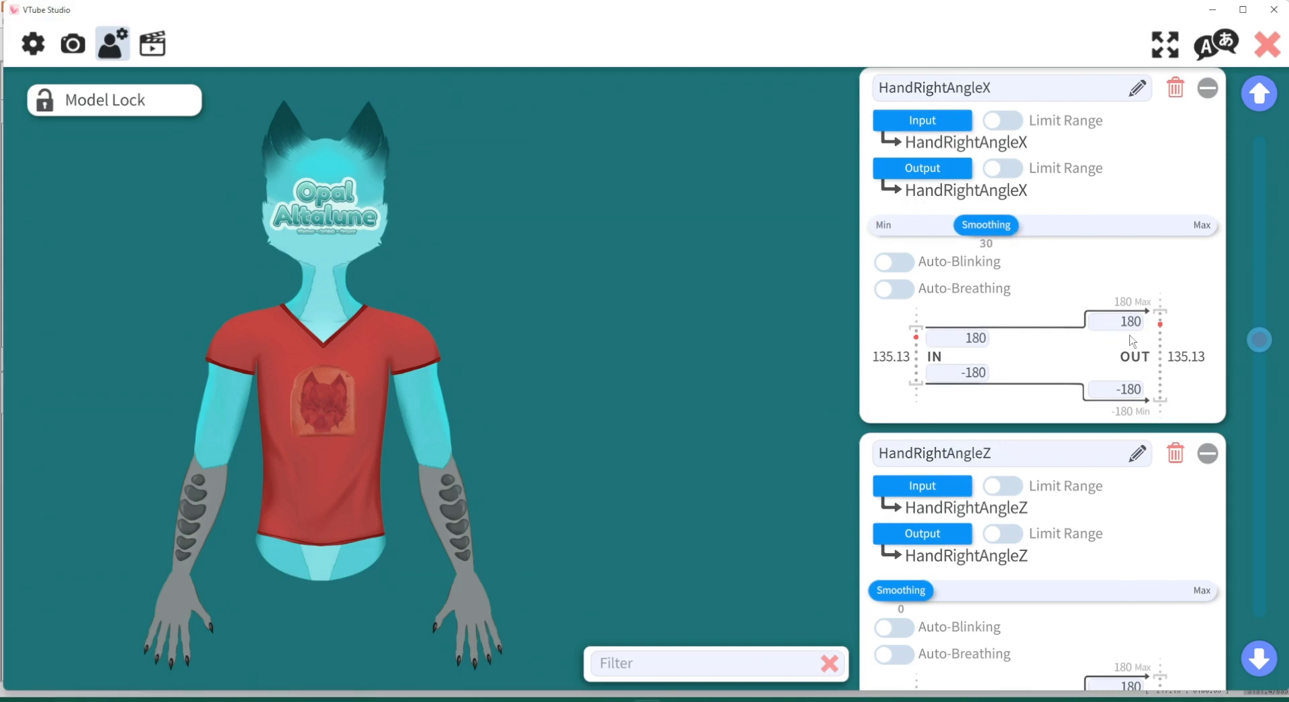
left_click(985, 346)
type("1")
key("Tab")
type("5")
key("Return")
Step: Set HandRightAngleZ to smoothing 30 with an input range from -70 to 35
left_click_drag(1254, 339, 1258, 352)
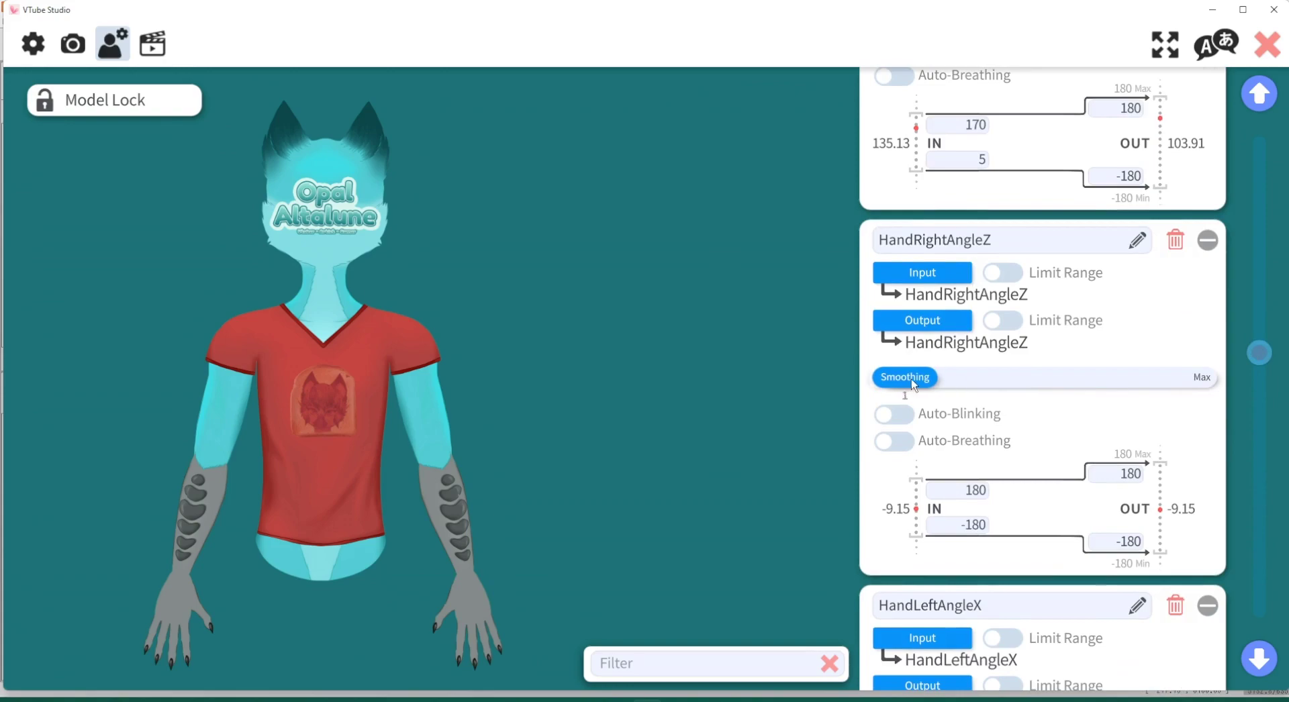
left_click_drag(919, 383, 987, 384)
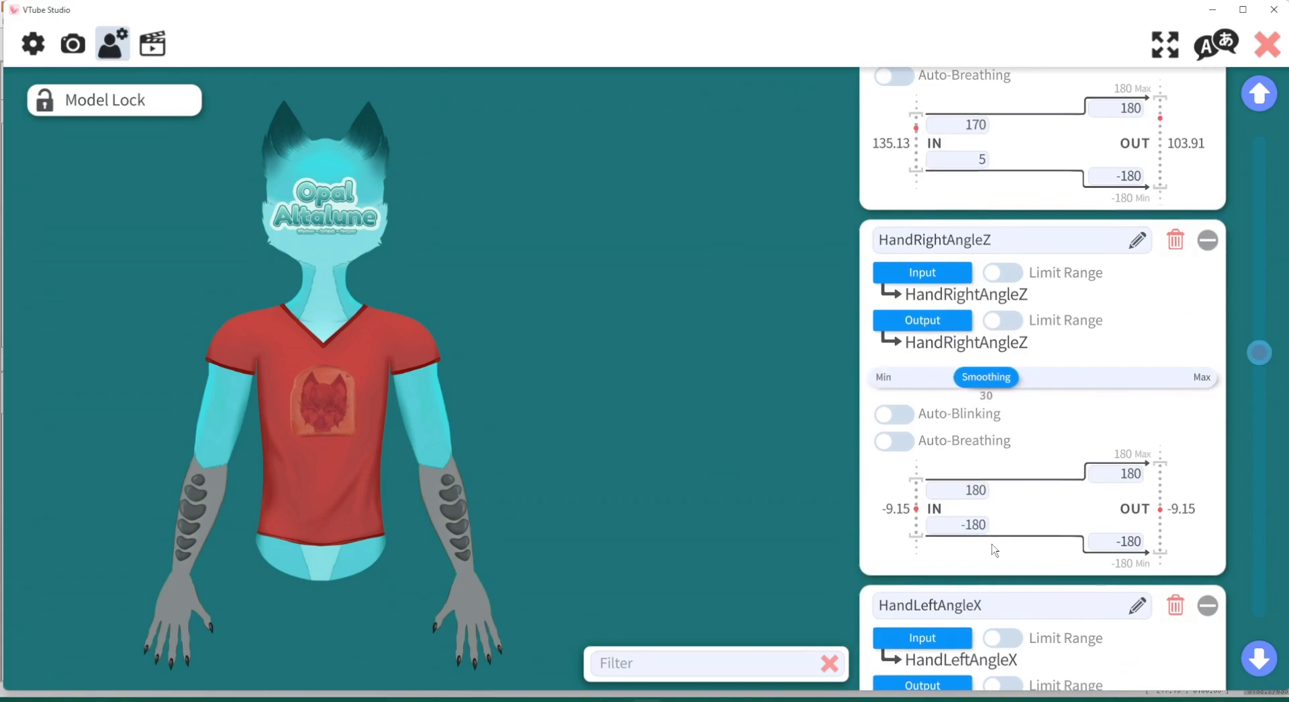
left_click(980, 495)
type("35")
left_click(982, 528)
key("BackSpace")
type("-70")
key("Return")
Step: Set HandLeftAngleX to smoothing 30 with an input range from 5 to 170
left_click_drag(1259, 356, 1262, 392)
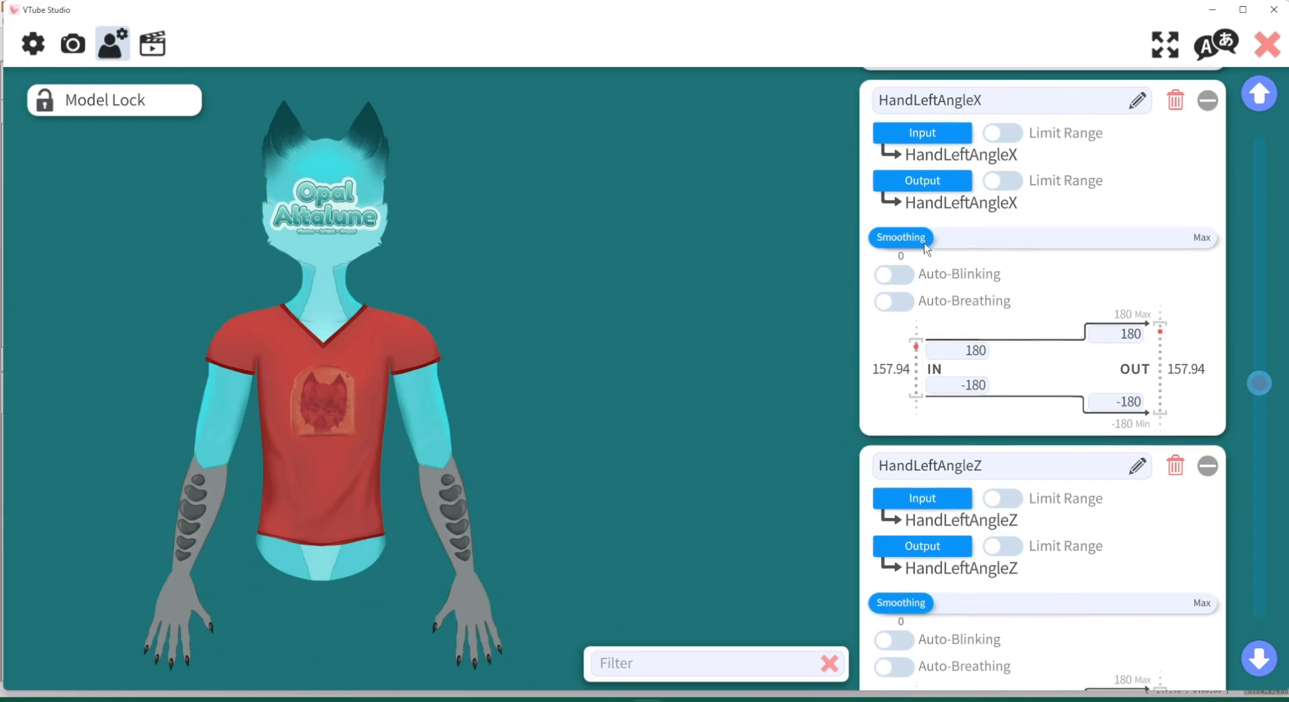
left_click_drag(930, 245, 1015, 250)
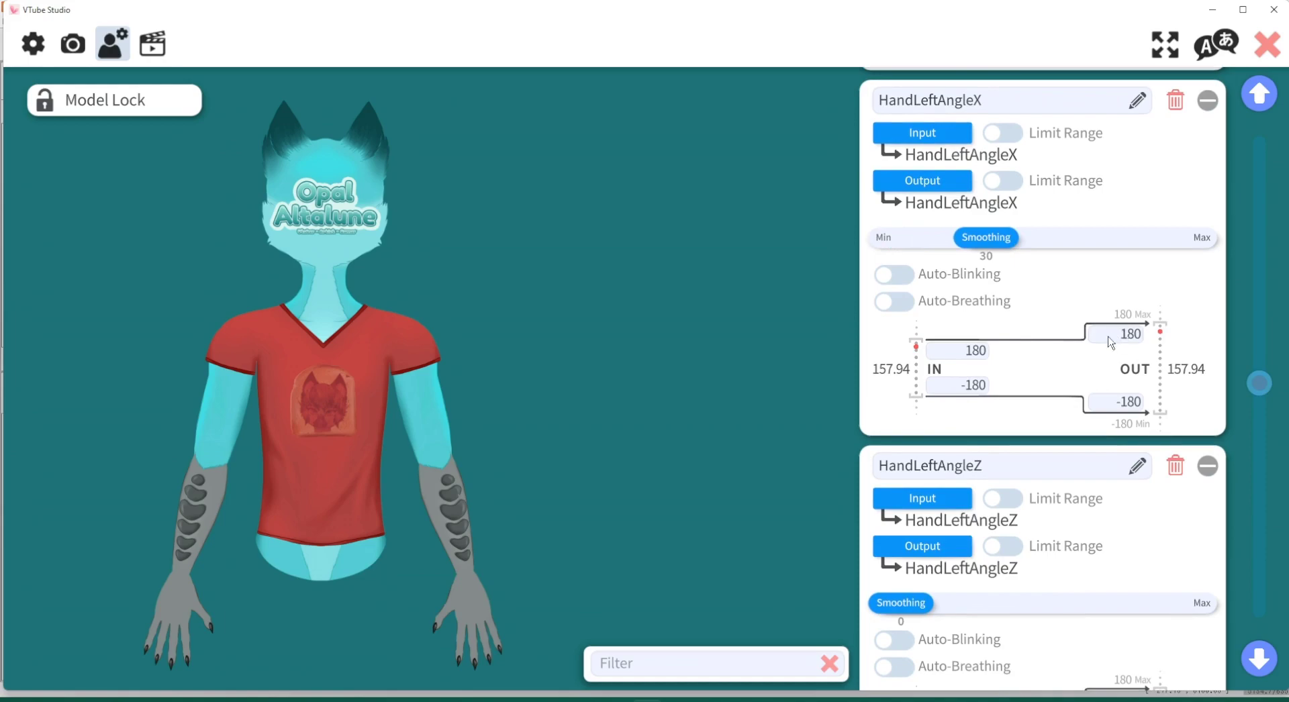
left_click(972, 353)
type("1")
left_click(980, 386)
type("5")
Step: Set HandLeftAngleZ to smoothing 30 with an input range from -70 to 35
scroll(1267, 400, "down", 3)
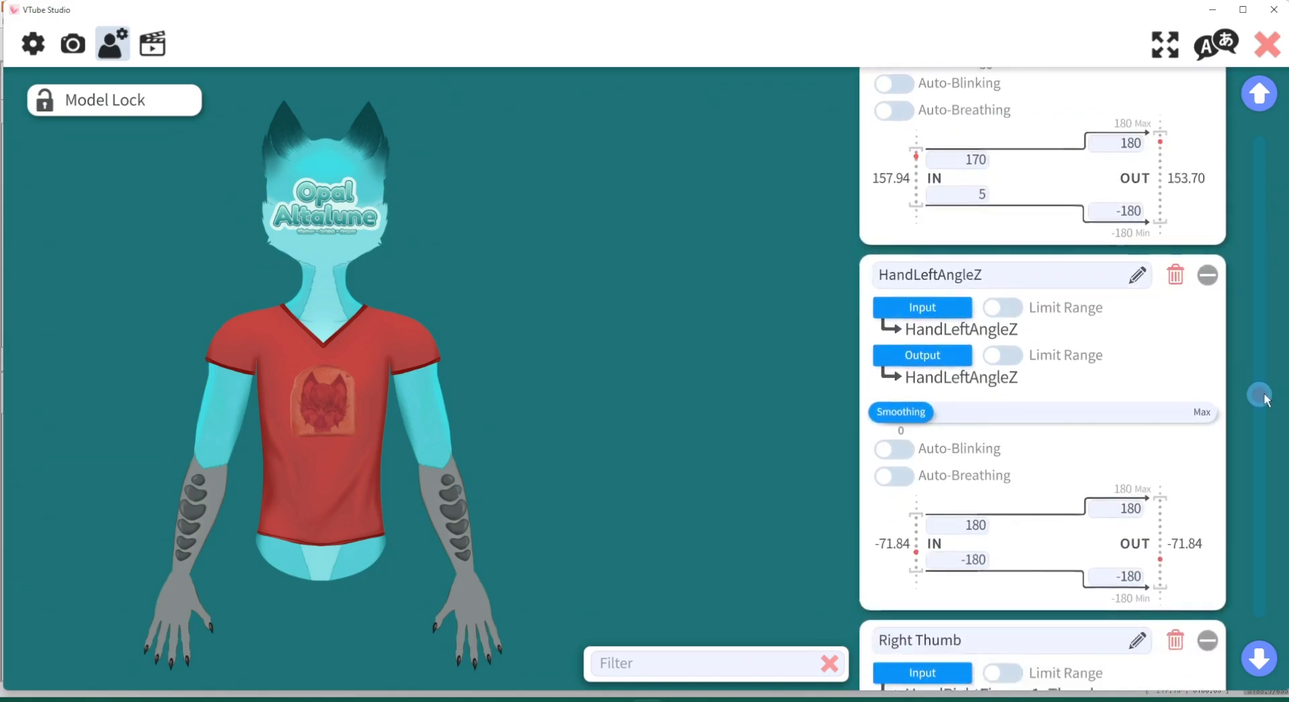
scroll(1266, 400, "down", 2)
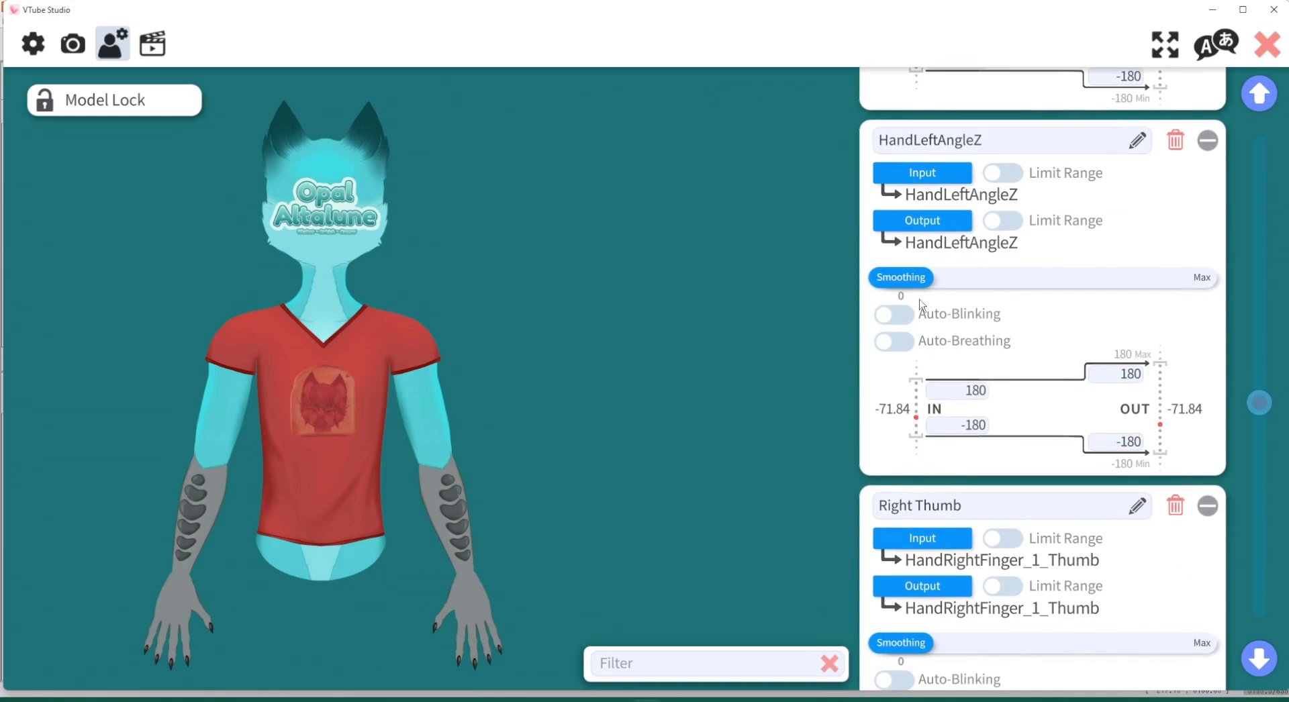
left_click_drag(912, 277, 1005, 286)
left_click(965, 397)
type("35")
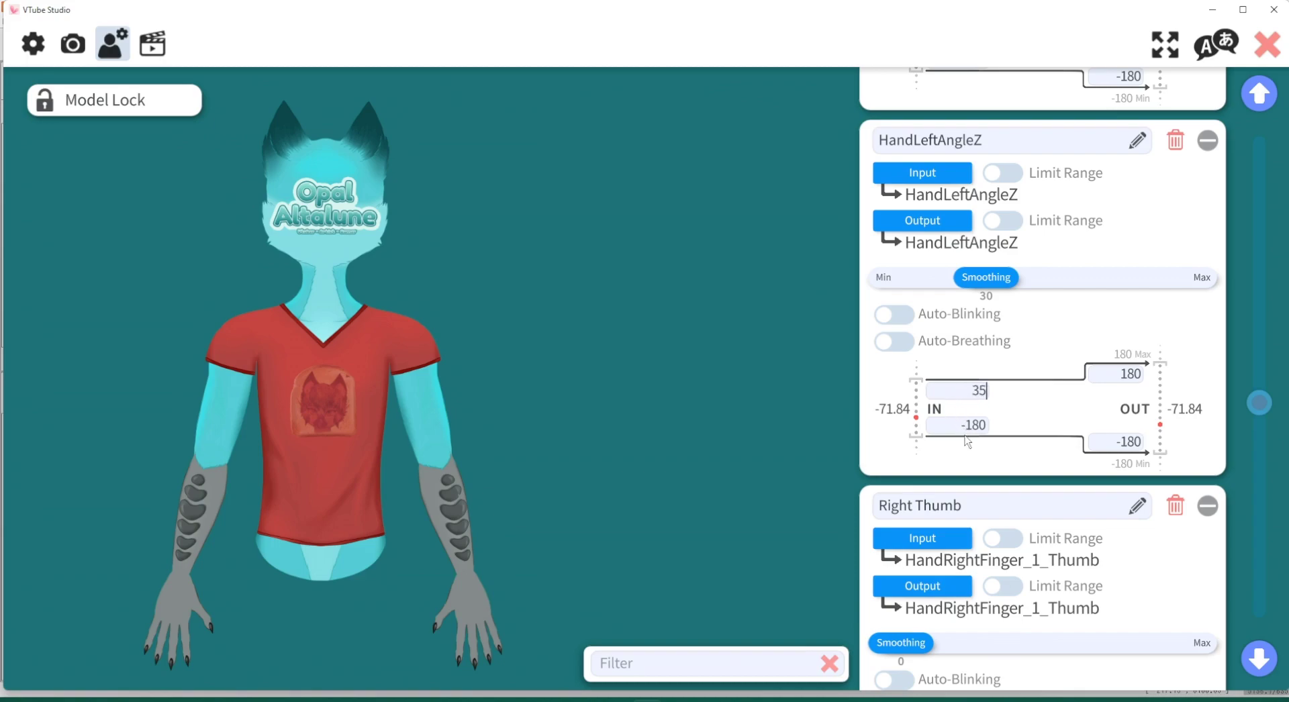
left_click(967, 430)
type("-70")
Step: Set smoothing to 30 for the right thumb, index, middle, ring and pinky finger parameters
left_click_drag(1261, 404, 1264, 431)
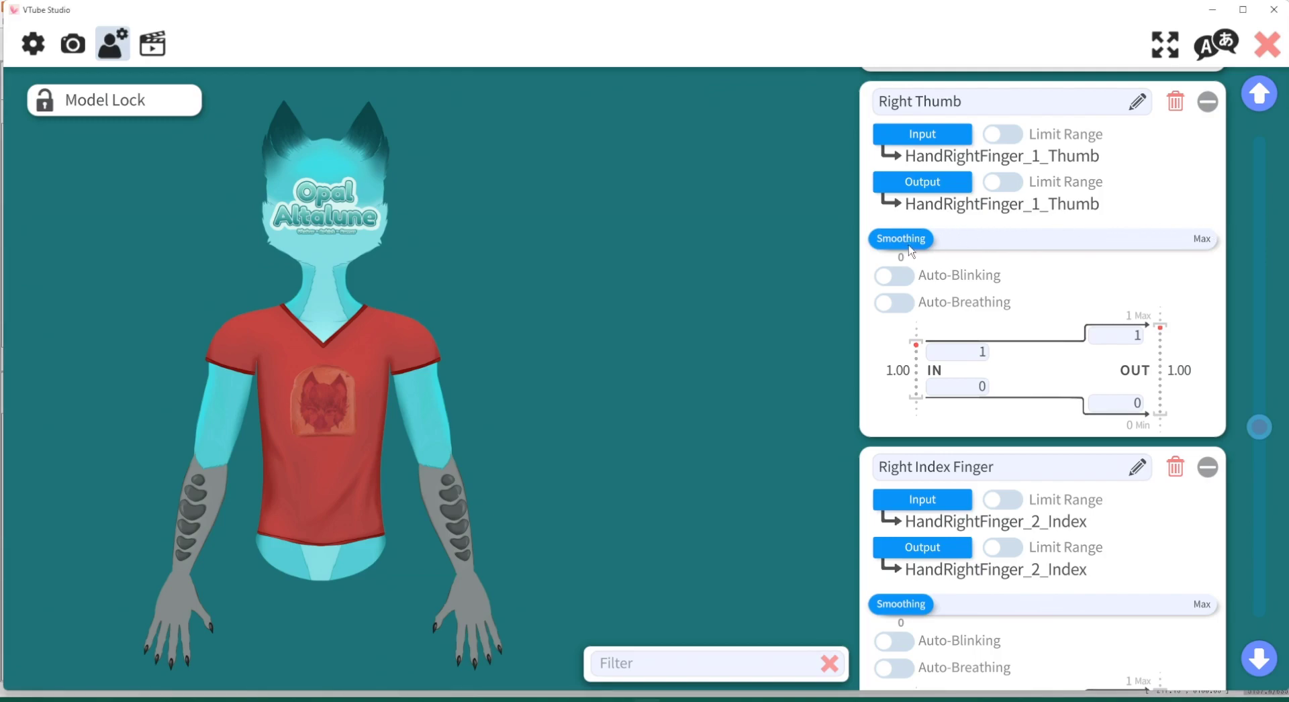
left_click_drag(914, 250, 1002, 255)
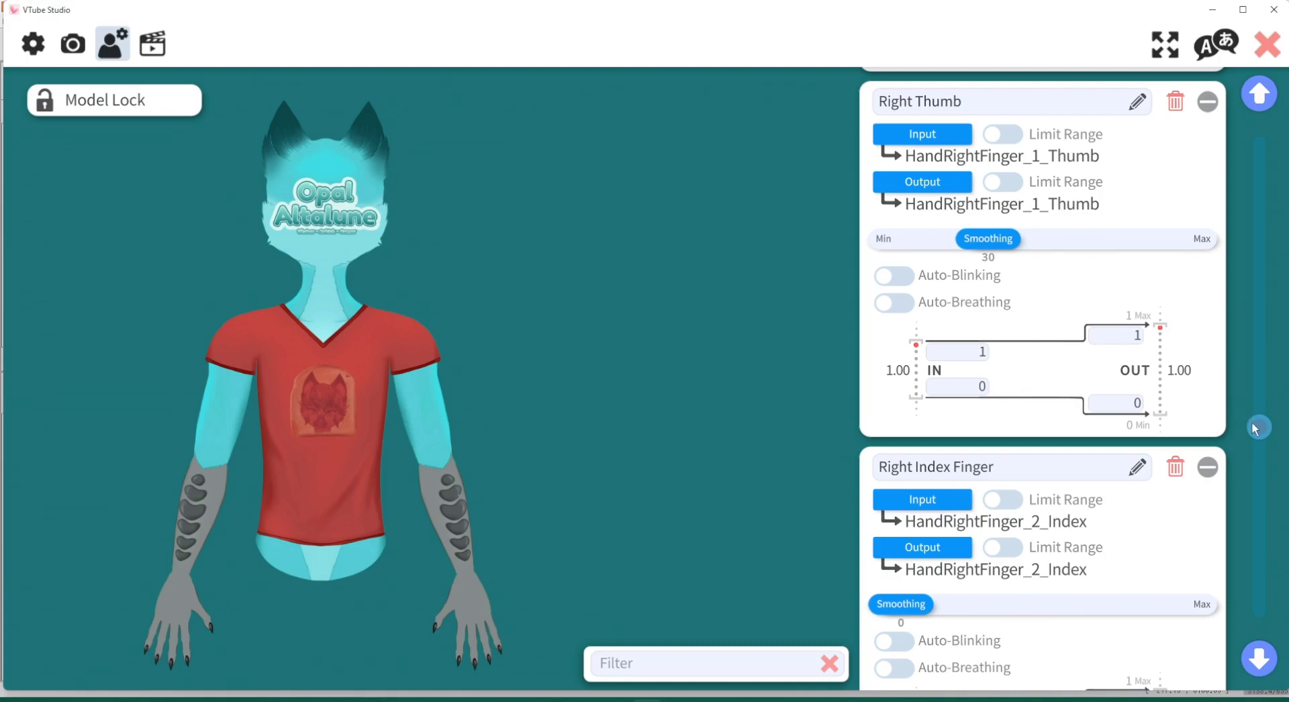
left_click_drag(1255, 429, 1260, 446)
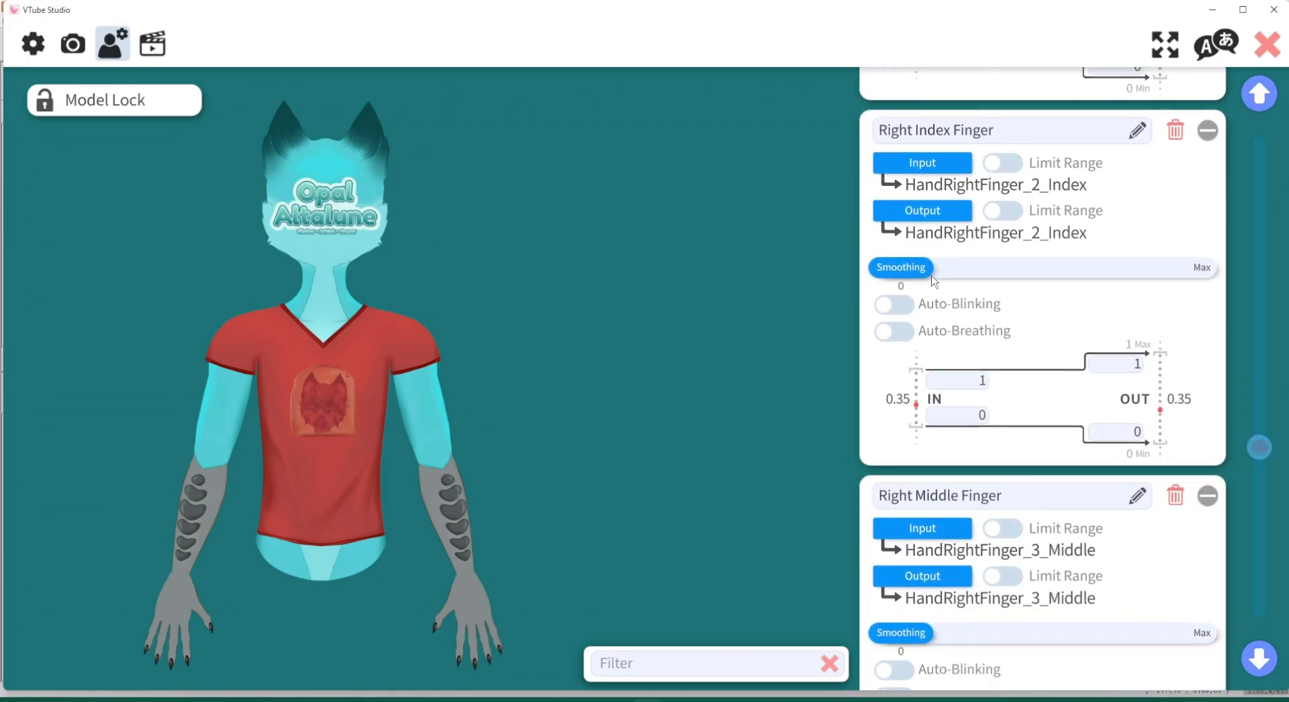
left_click_drag(927, 277, 993, 277)
left_click_drag(1267, 457, 1267, 470)
left_click_drag(901, 296, 987, 297)
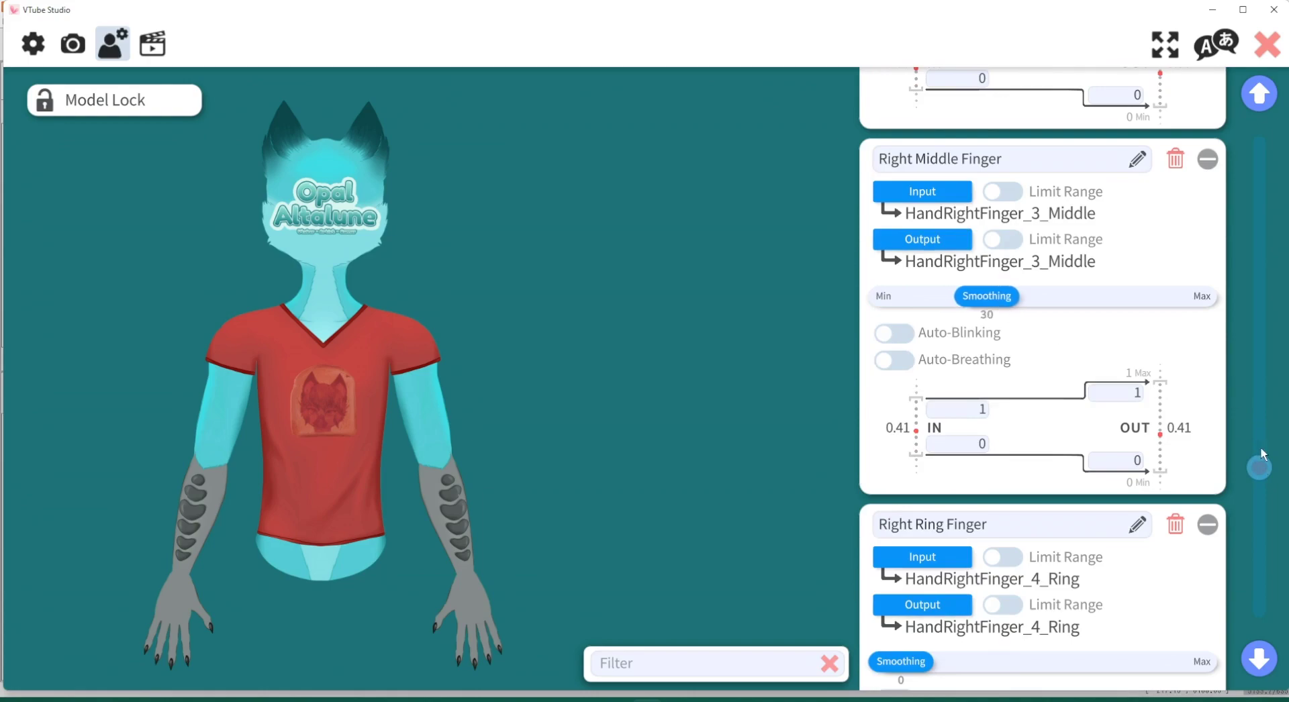
left_click_drag(1263, 468, 1259, 511)
left_click_drag(901, 276, 987, 276)
Step: Set smoothing to 30 for the left thumb, index, middle, ring and pinky finger parameters
left_click_drag(1259, 510, 1260, 530)
left_click_drag(901, 348, 987, 351)
left_click_drag(1260, 530, 1259, 549)
left_click_drag(901, 376, 1012, 379)
left_click_drag(1263, 568, 1261, 585)
left_click_drag(901, 420, 988, 421)
left_click_drag(1261, 584, 1262, 609)
left_click_drag(901, 416, 1000, 423)
left_click_drag(1260, 592, 1260, 616)
left_click_drag(901, 393, 988, 393)
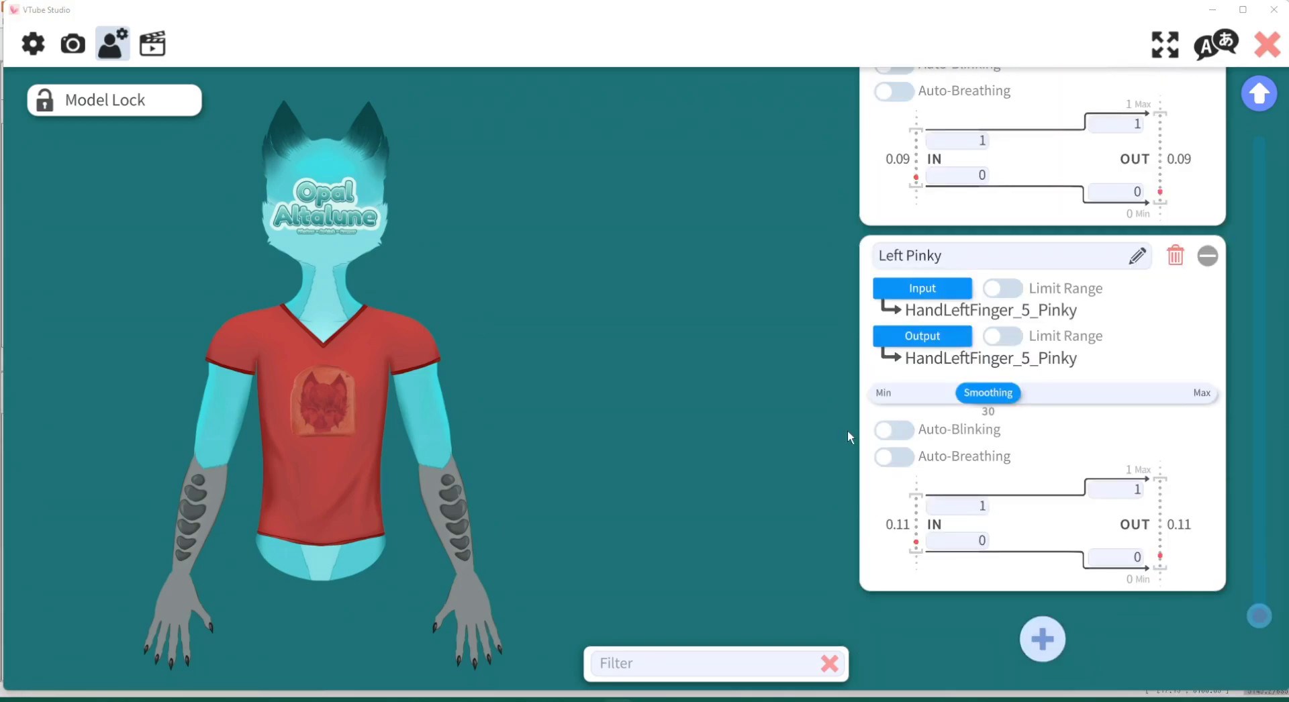
Step: Invert HandRightAngleZ's output range with -180 as upper and 180 as lower value, and test it with the webcam hand tracking
left_click_drag(1266, 621, 1260, 506)
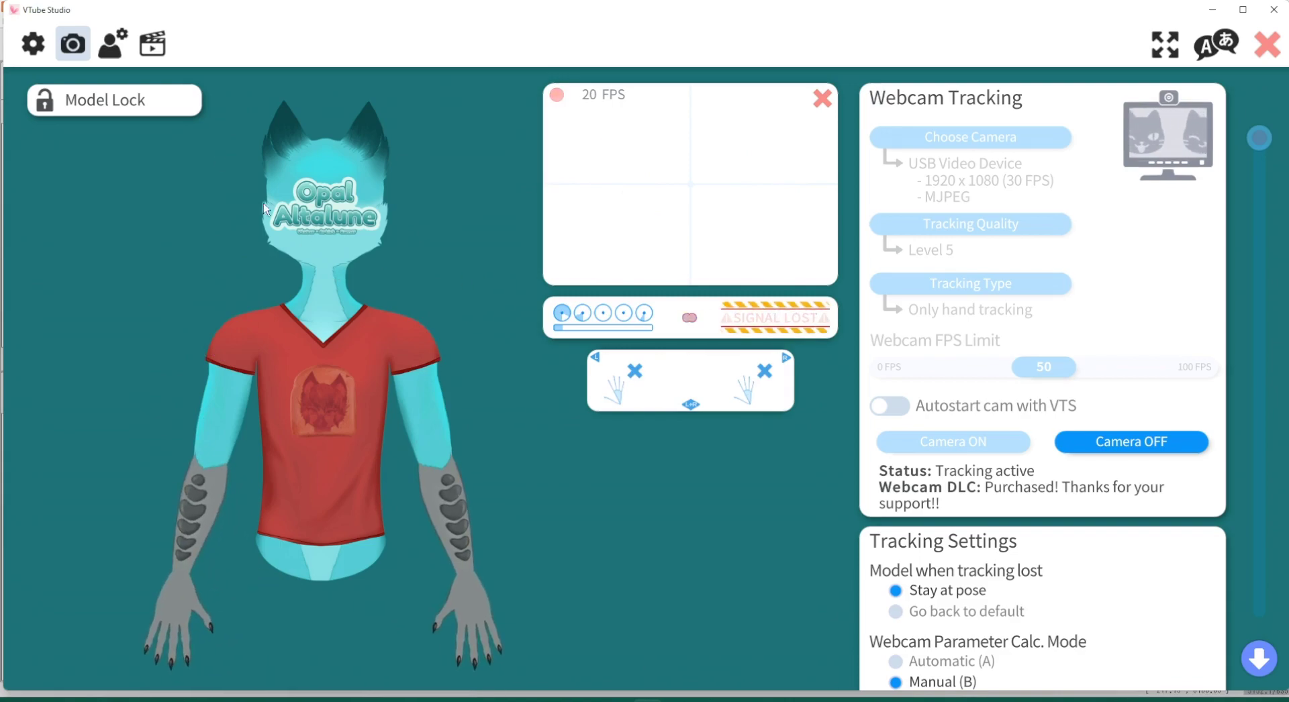
left_click(121, 52)
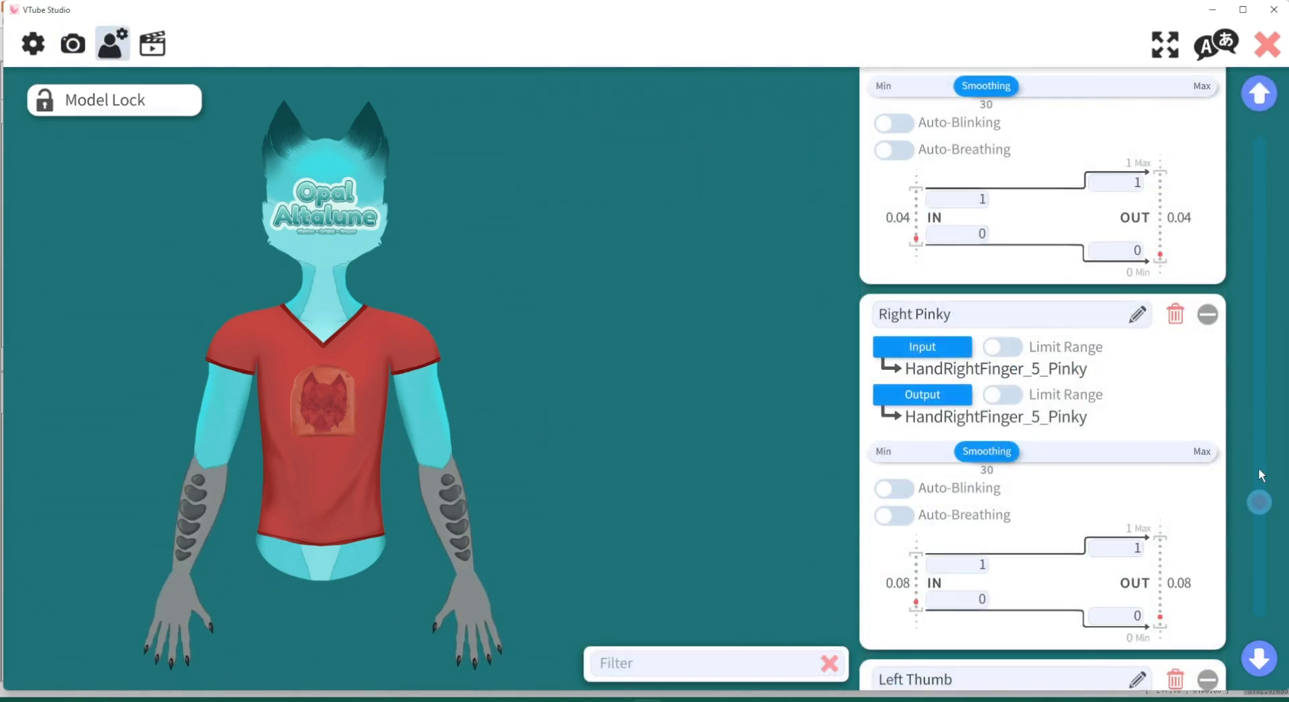
left_click_drag(1261, 504, 1278, 354)
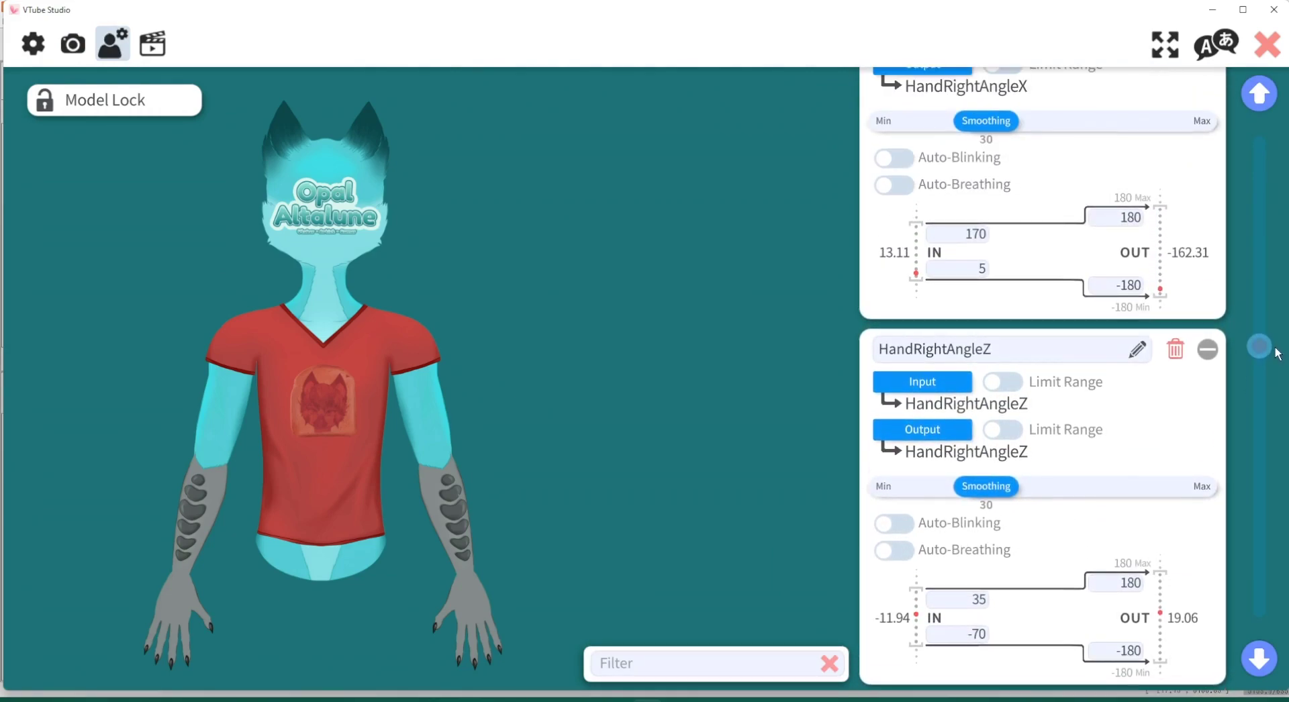
scroll(1269, 358, "down", 1)
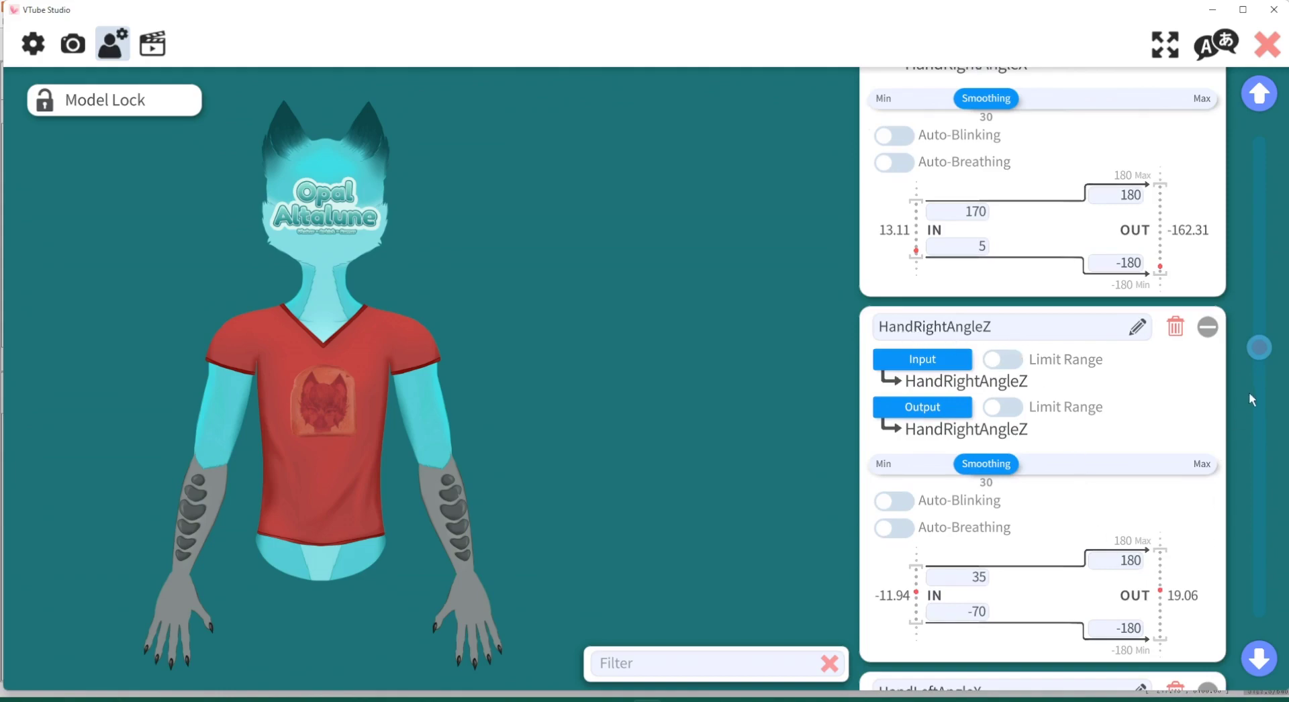
scroll(1253, 398, "down", 3)
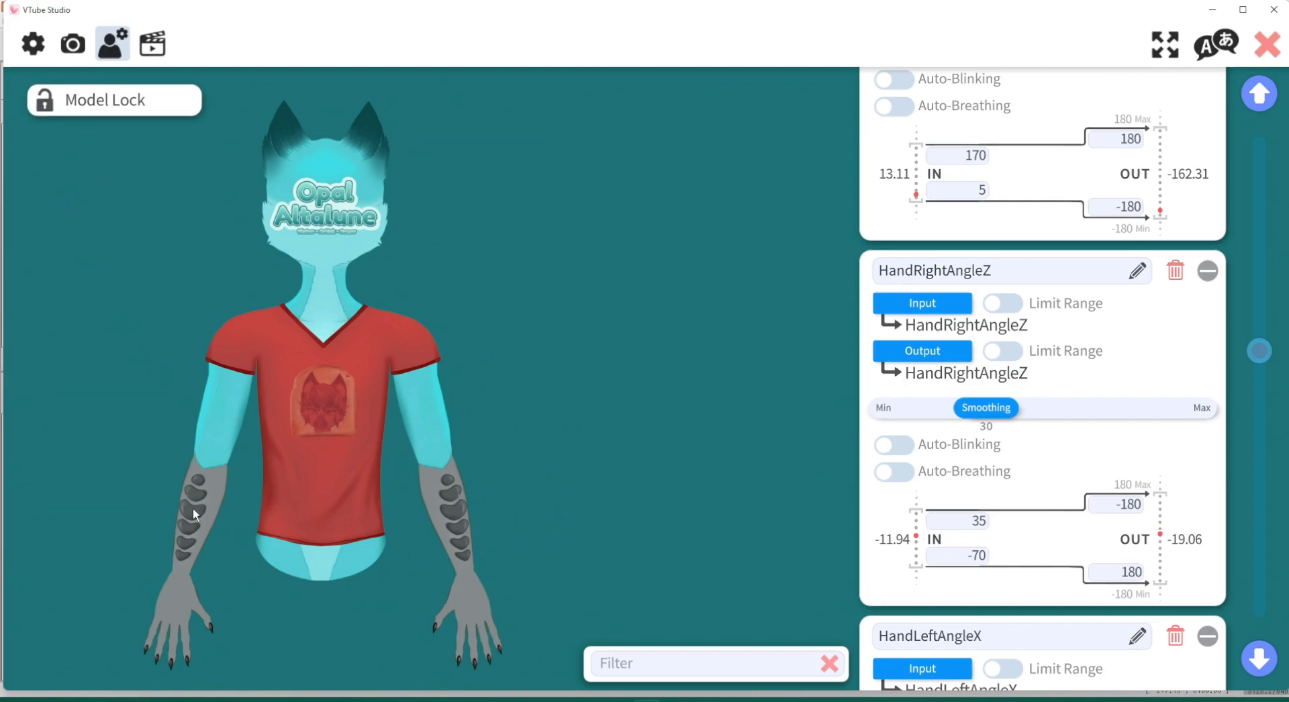
left_click(74, 51)
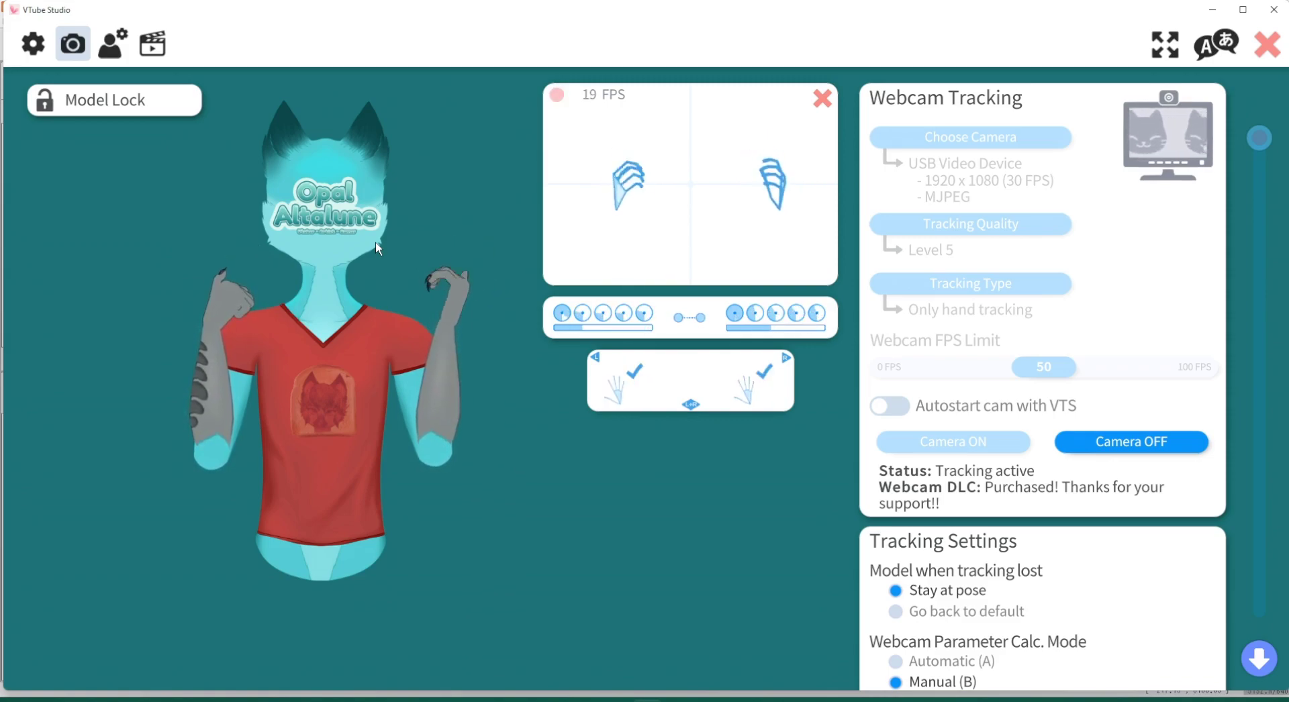
Step: Invert HandLeftAngleZ's output range with -180 as upper and 180 as lower value, and return to the webcam tracking settings
left_click(114, 51)
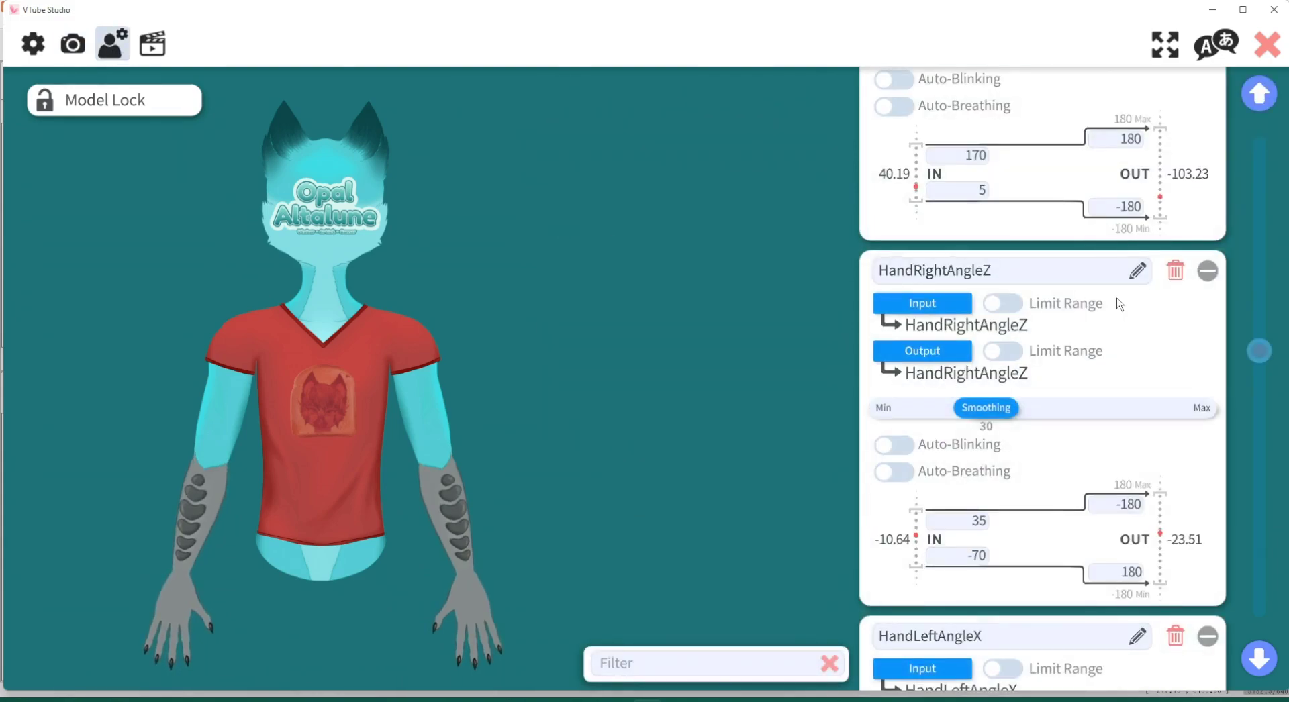
left_click_drag(1276, 365, 1277, 401)
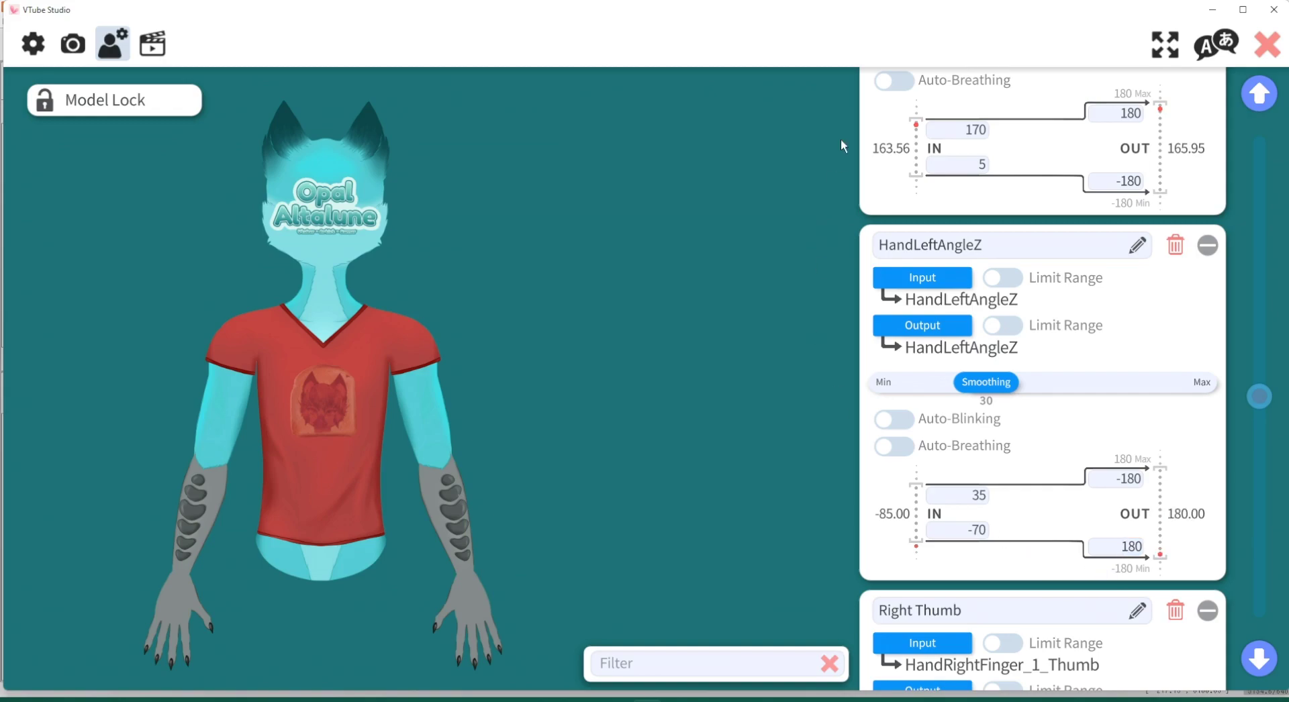
left_click(72, 44)
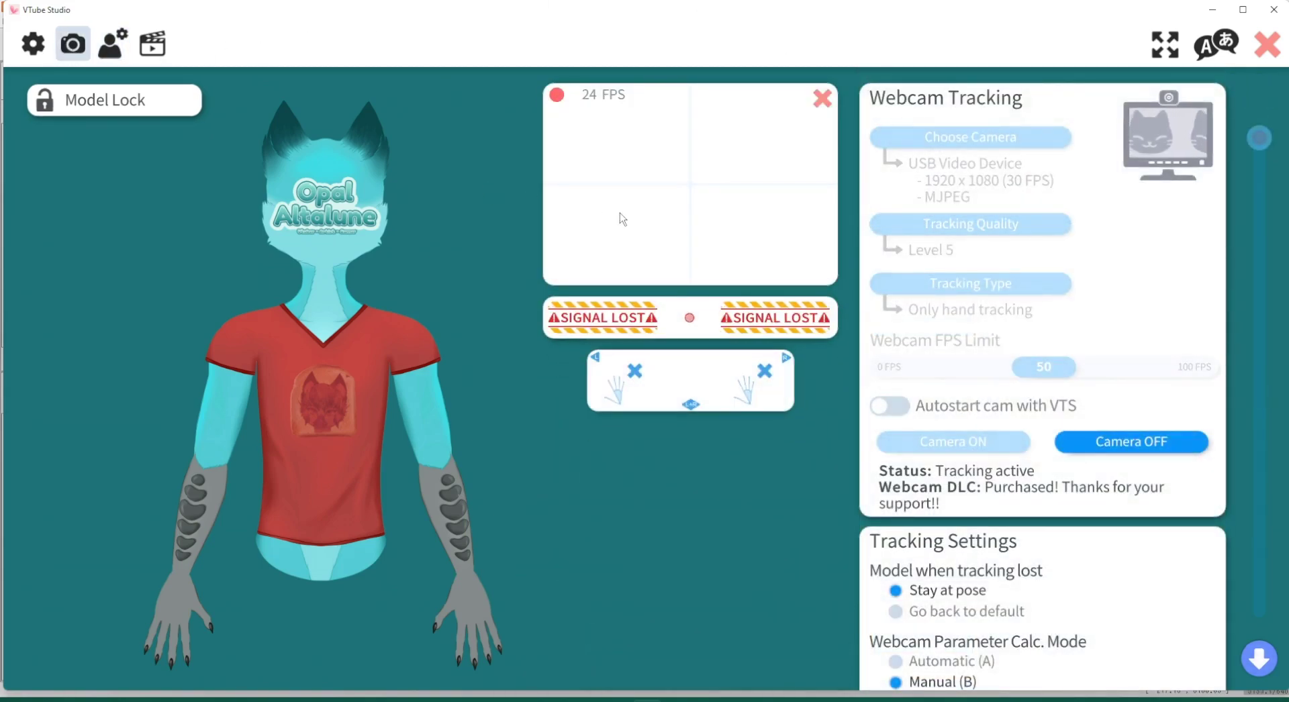